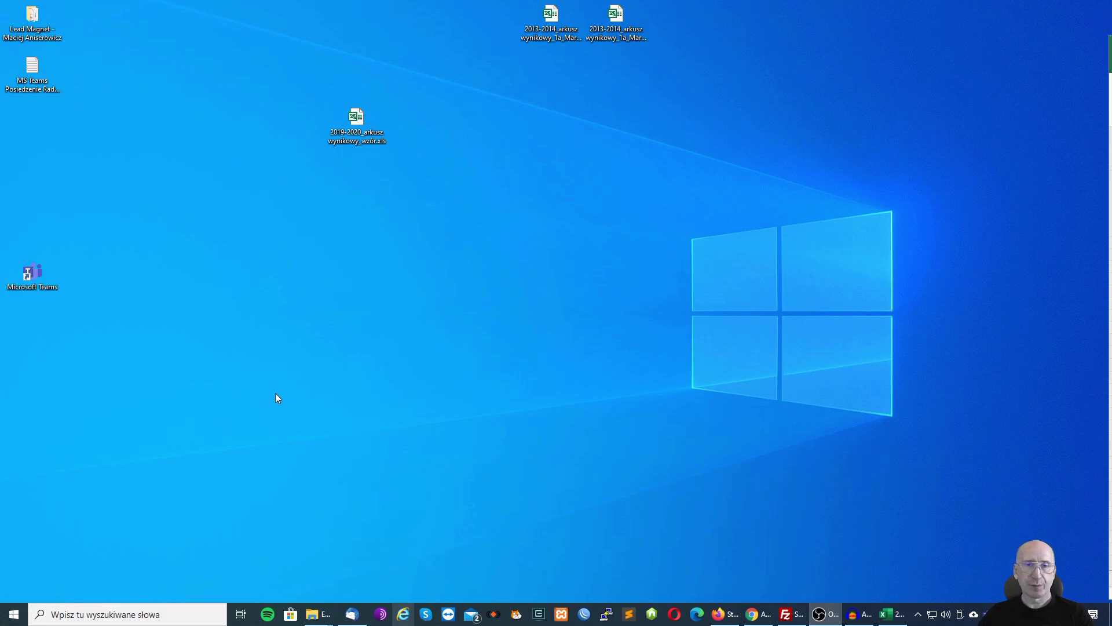
# Duplicate the grade-report template, rename the copy to 2019-2020_arkusz wynikowy_8b.xls, and open it
pyautogui.moveTo(360, 122); pyautogui.dragTo(520, 174)
pyautogui.click(541, 206)
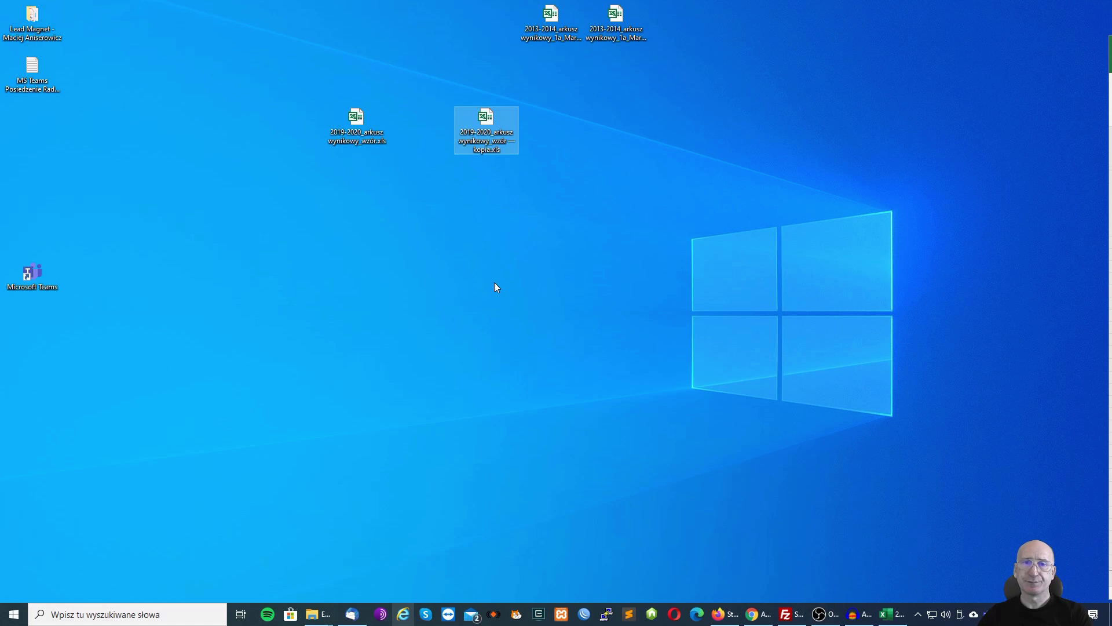
pyautogui.rightClick(495, 146)
pyautogui.click(405, 427)
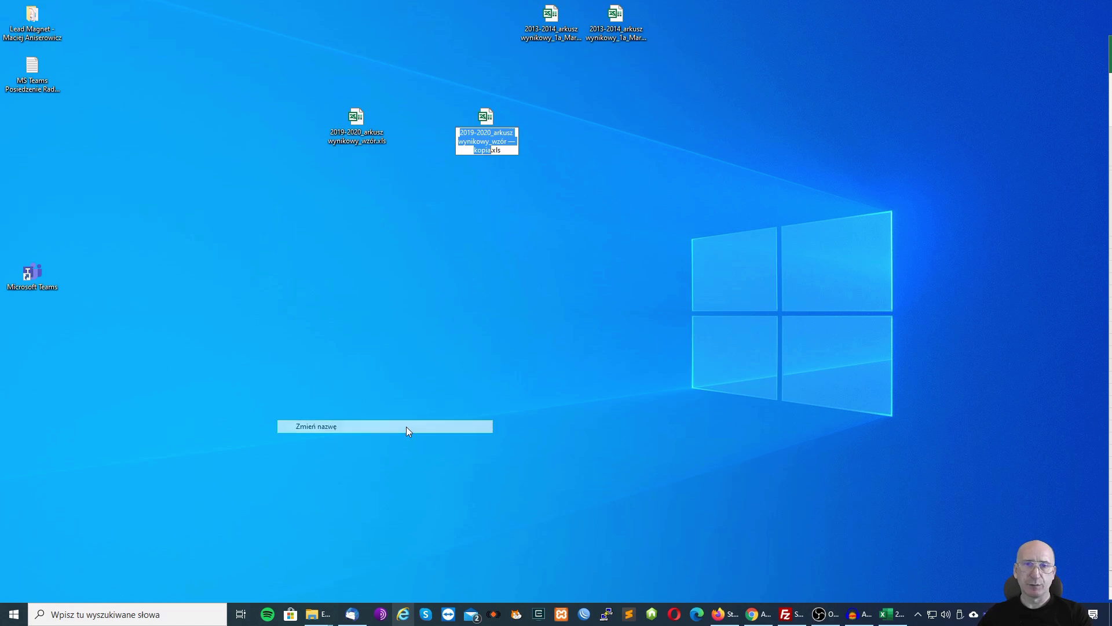
pyautogui.press('Up')
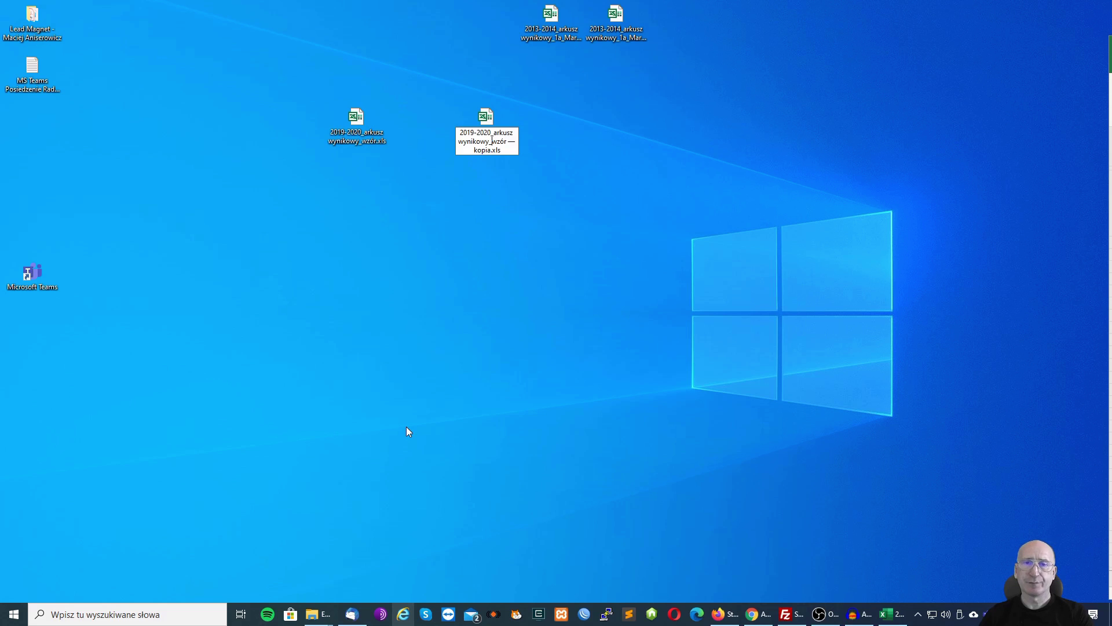
pyautogui.press('BackSpace')
pyautogui.press('BackSpace')
pyautogui.press('BackSpace')
pyautogui.press('BackSpace')
pyautogui.press('BackSpace')
pyautogui.press('BackSpace')
pyautogui.press('BackSpace')
pyautogui.press('BackSpace')
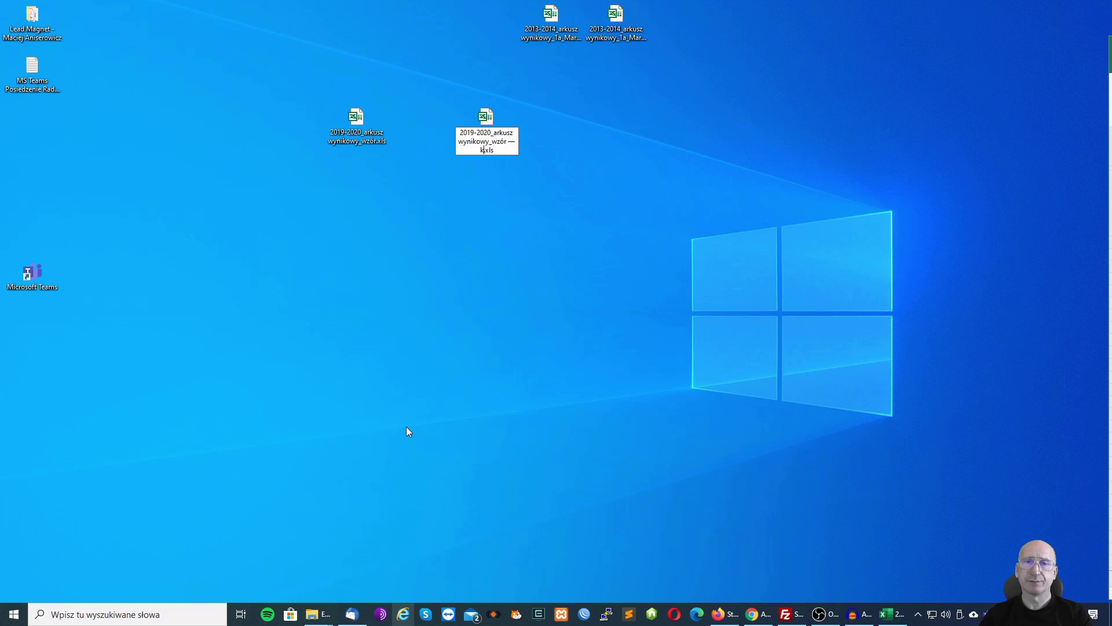
pyautogui.press('BackSpace')
pyautogui.press('BackSpace')
pyautogui.press('BackSpace')
pyautogui.press('BackSpace')
pyautogui.write('8b')
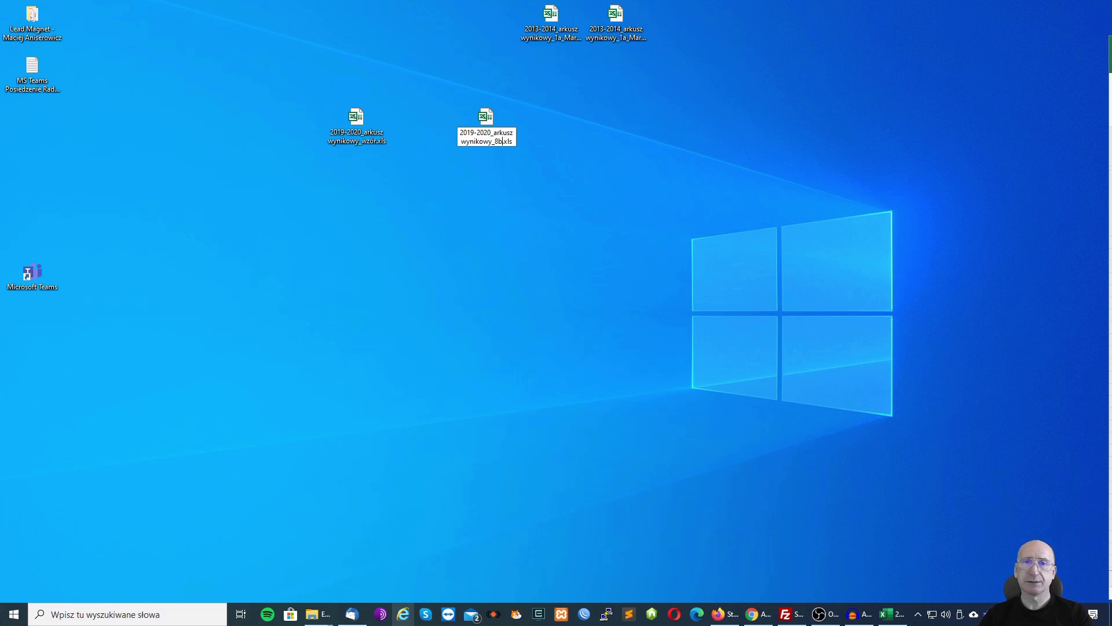
pyautogui.press('Return')
pyautogui.doubleClick(493, 127)
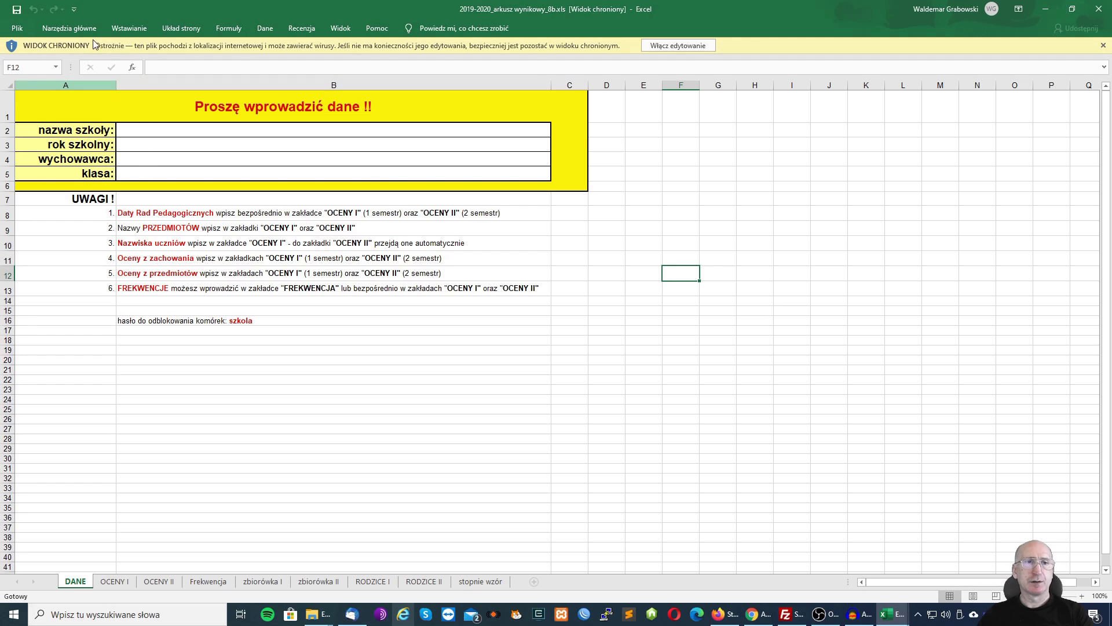
# Enable editing and macros, then enter 'Szkoła' as the school name in B2 on DANE
pyautogui.click(695, 47)
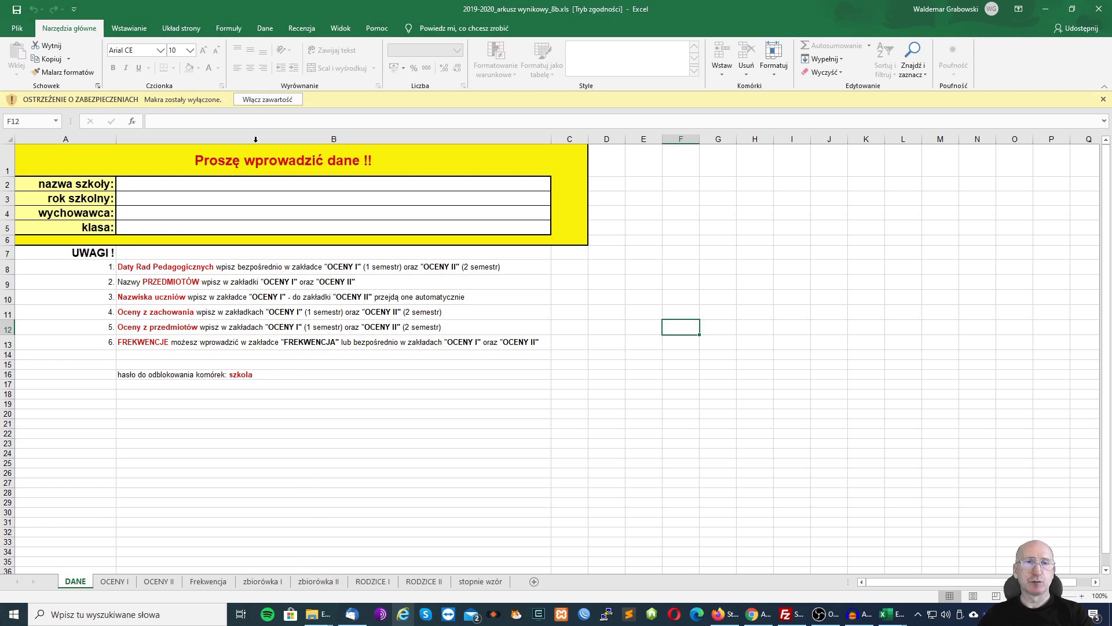
pyautogui.click(258, 100)
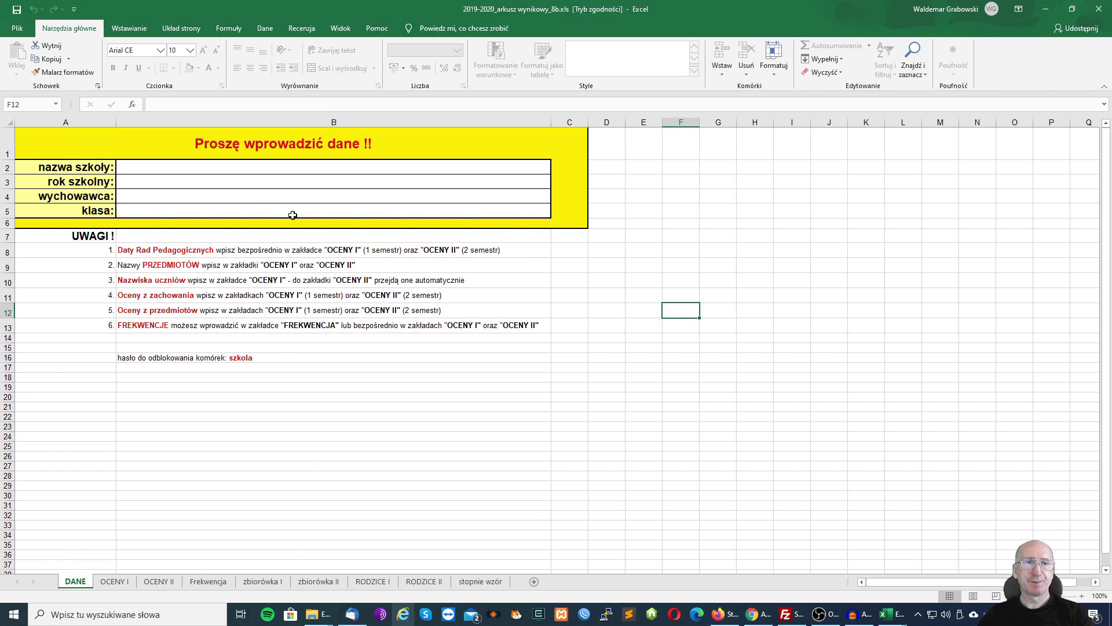
pyautogui.click(282, 169)
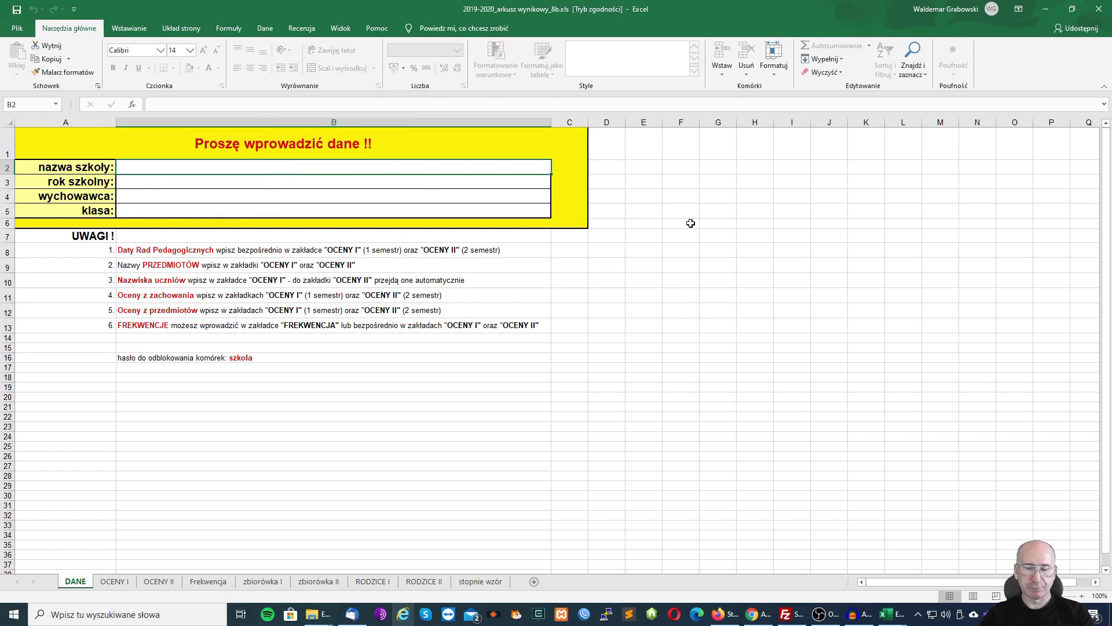
pyautogui.write('Sz')
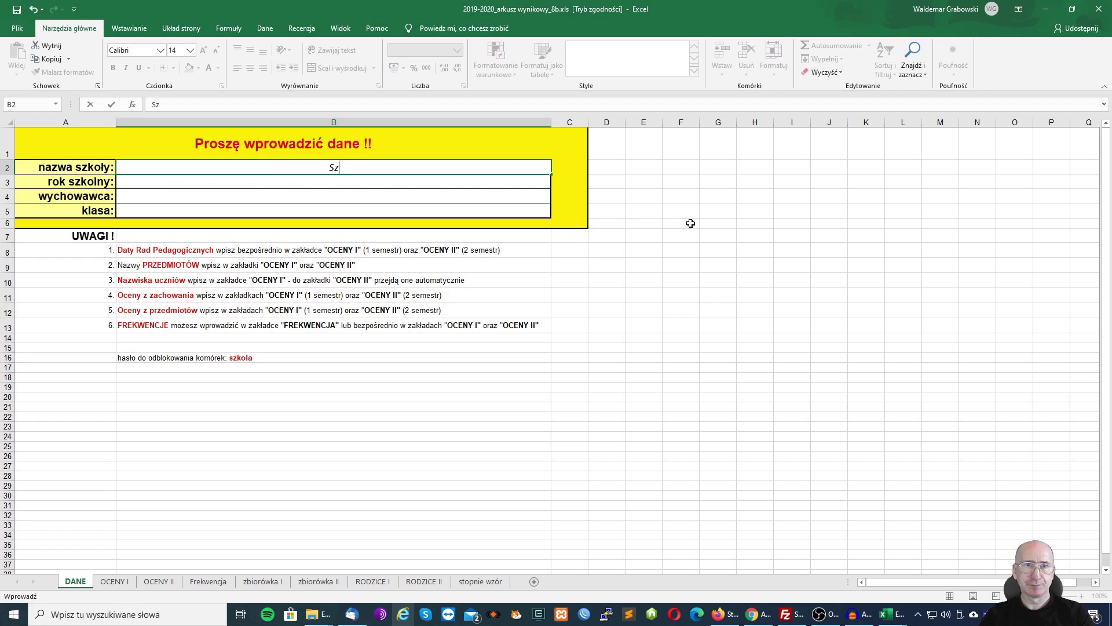
pyautogui.write('koła')
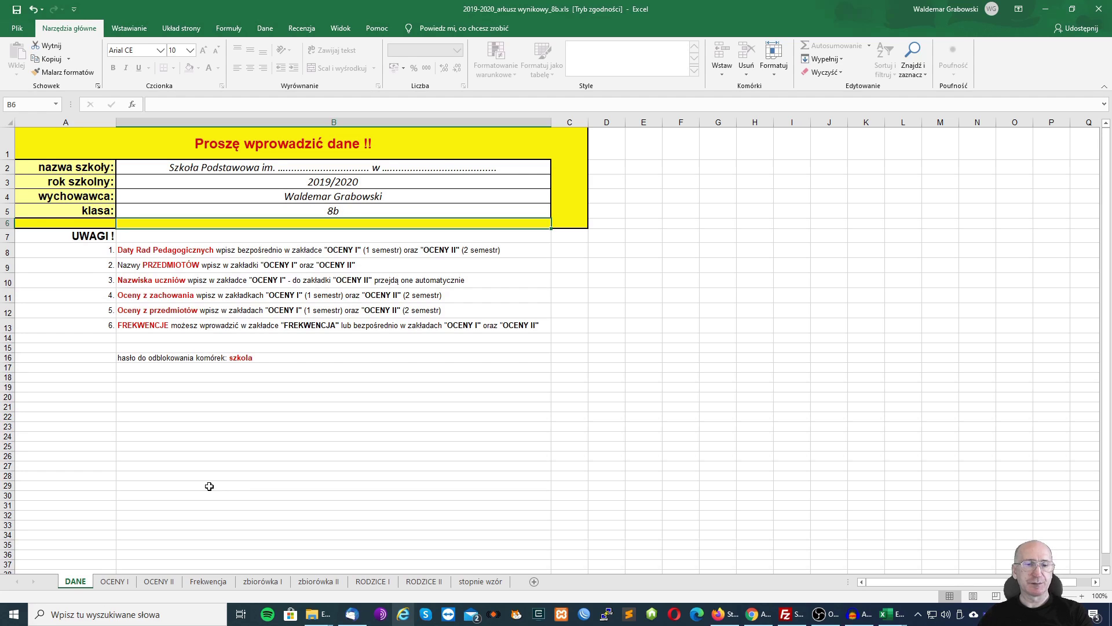
pyautogui.click(154, 581)
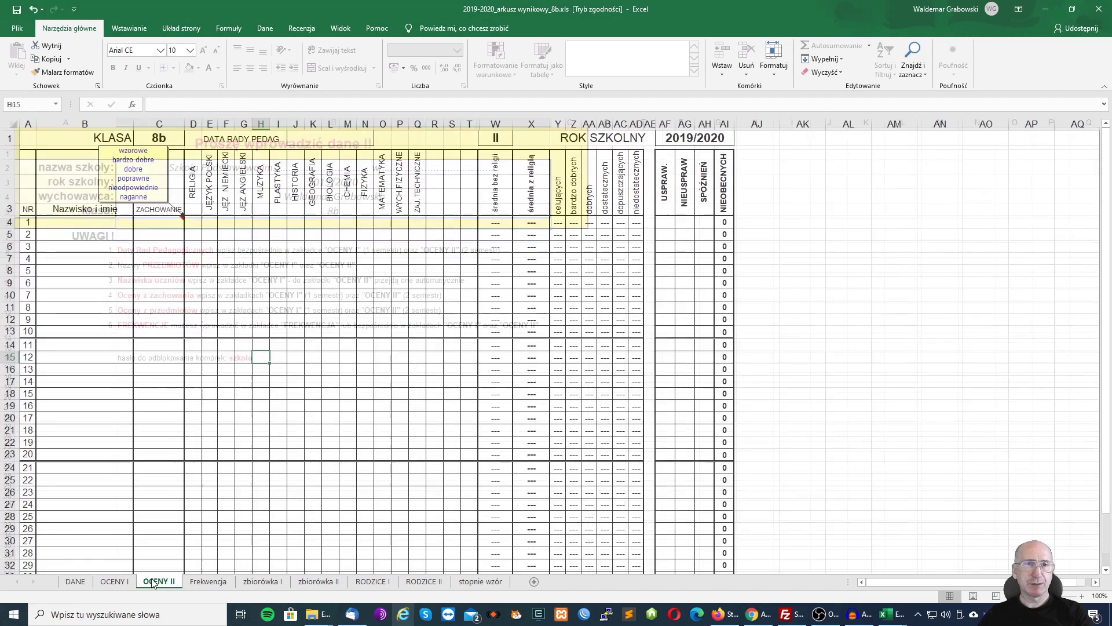
# Enter the council date 17.06.2020r. in cell J1
pyautogui.click(317, 141)
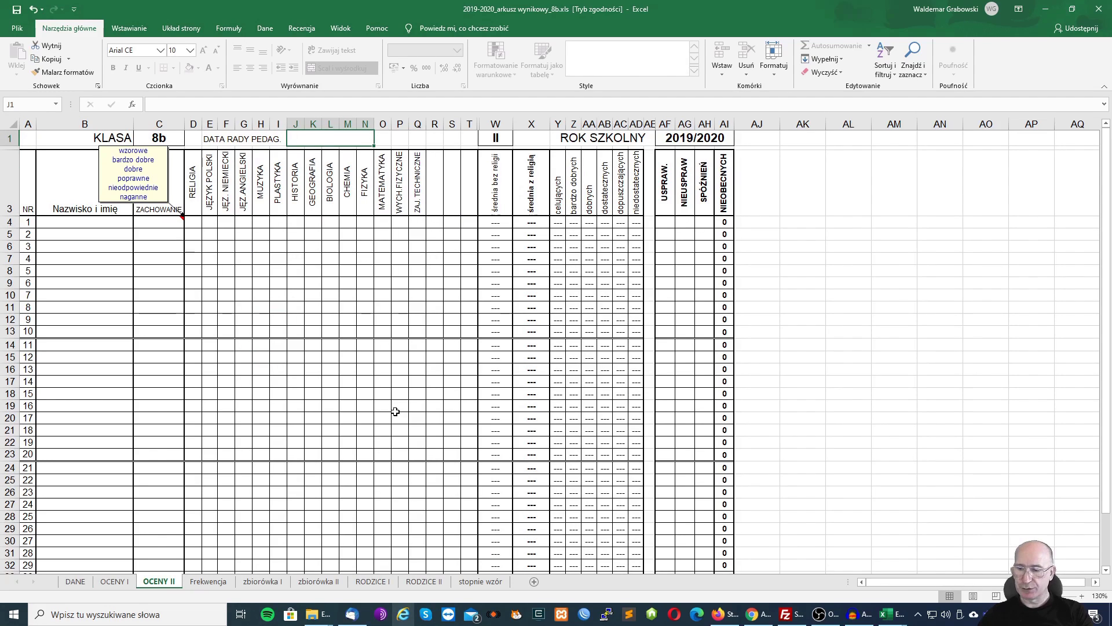
pyautogui.write('1')
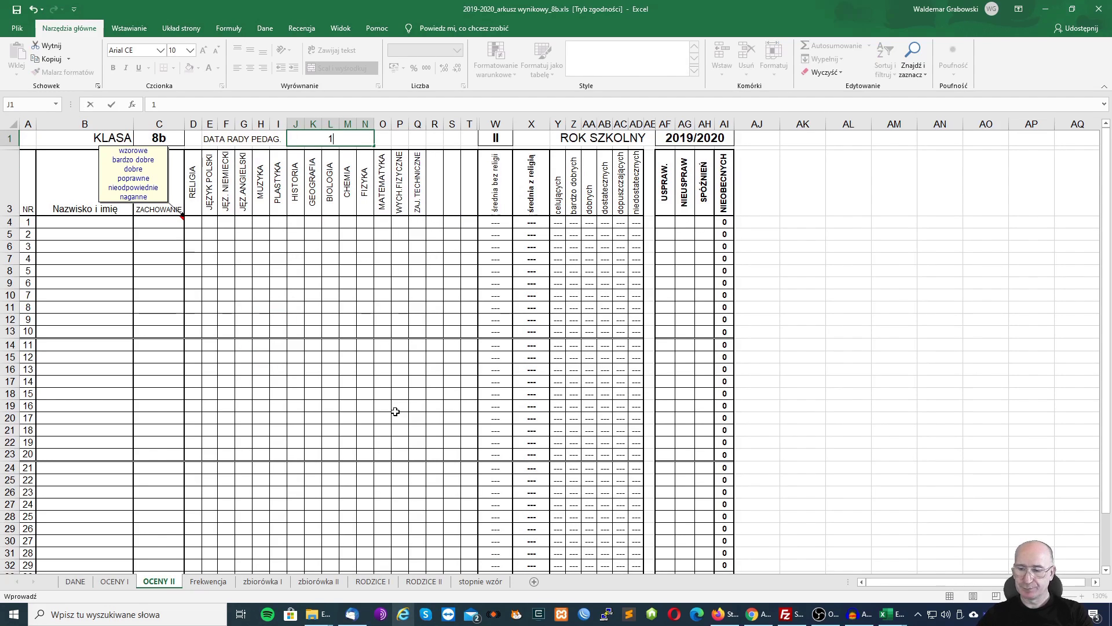
pyautogui.write('7.06.2020r.')
pyautogui.press('Return')
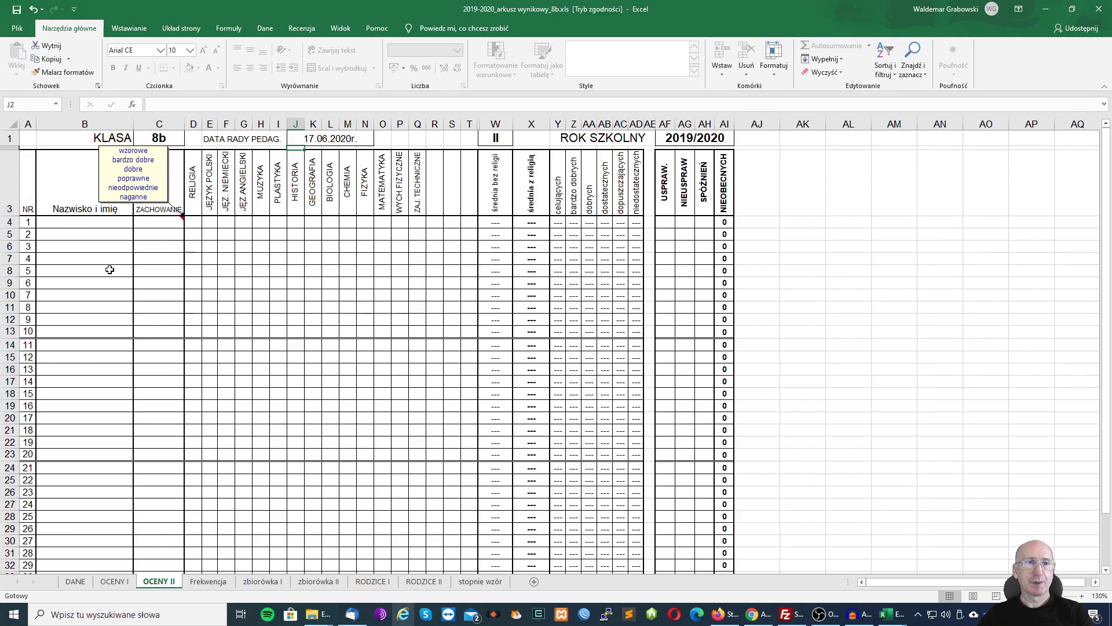
# Put 'Nazwisko Imię 1' in B4 and Flash Fill the placeholder names down to student 17
pyautogui.click(84, 222)
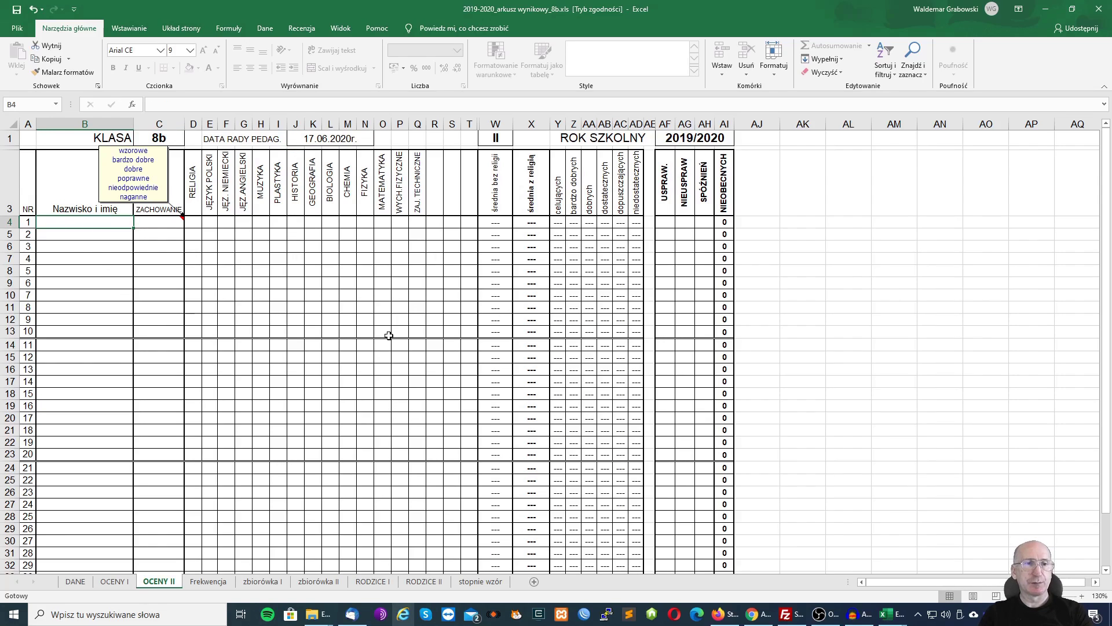
pyautogui.write('Kowalski Jan')
pyautogui.press('Return')
pyautogui.press('Up')
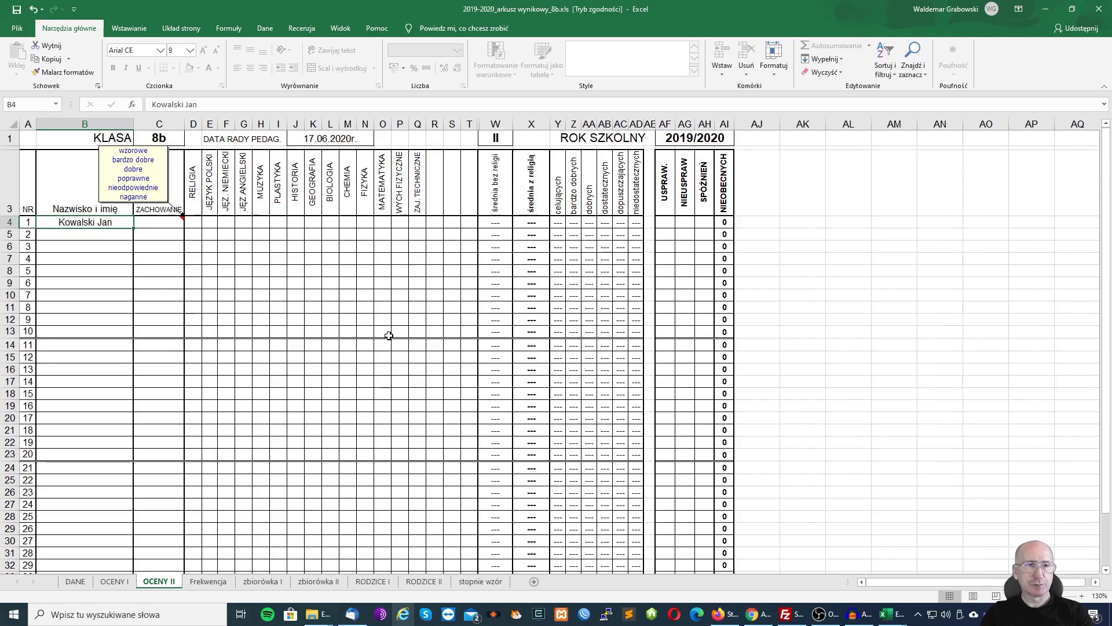
pyautogui.write('Nazws')
pyautogui.press('BackSpace')
pyautogui.write('isko Imię 1')
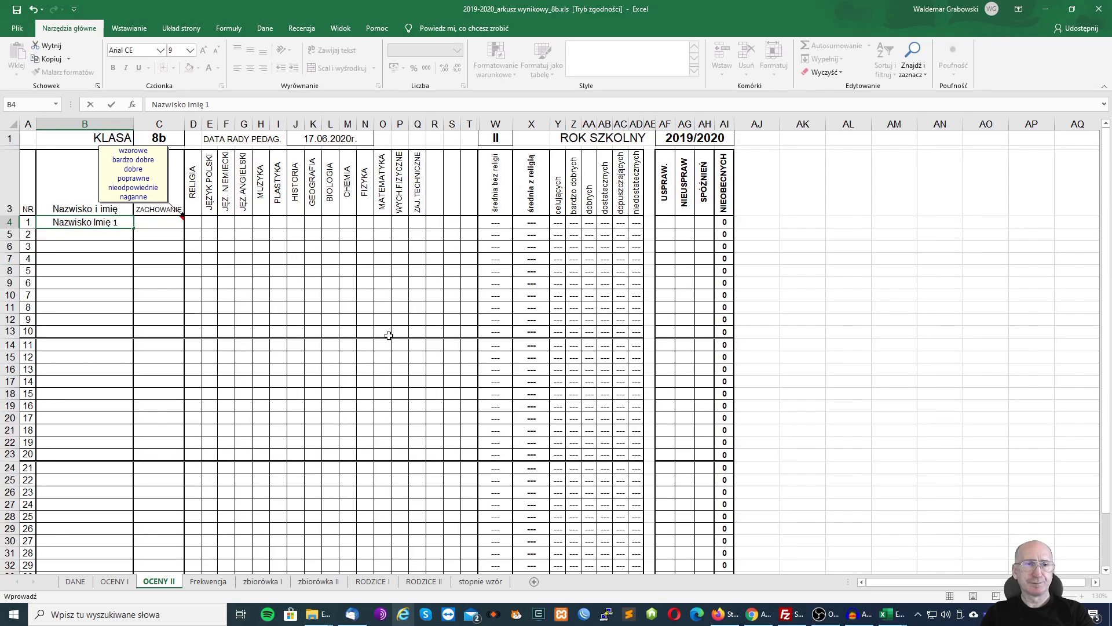
pyautogui.press('Return')
pyautogui.hotkey('ctrl', 'e')
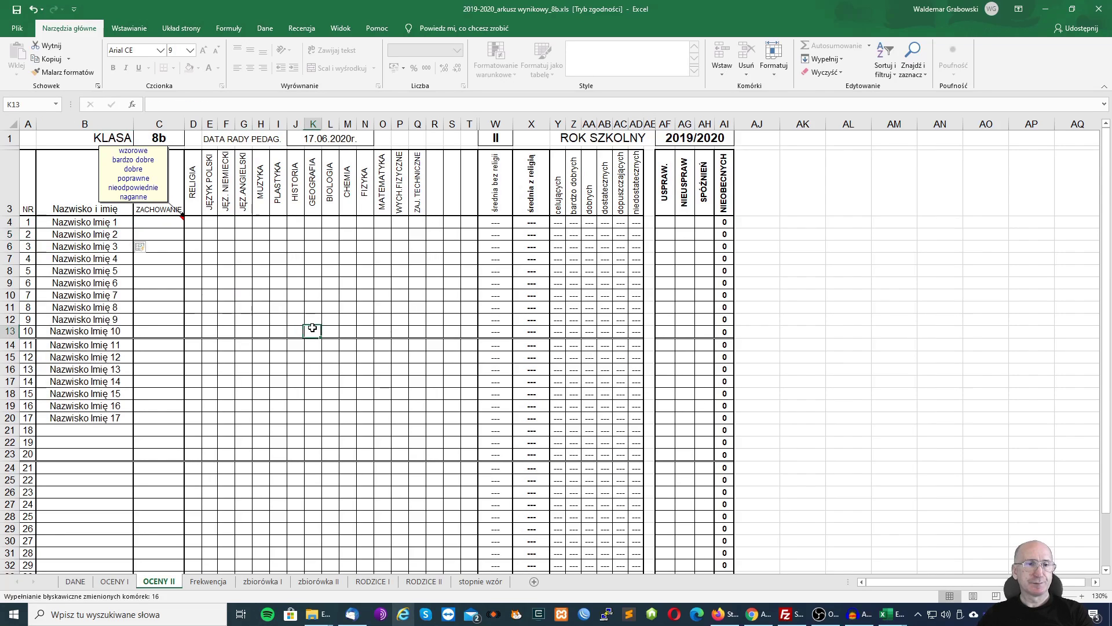
pyautogui.click(159, 222)
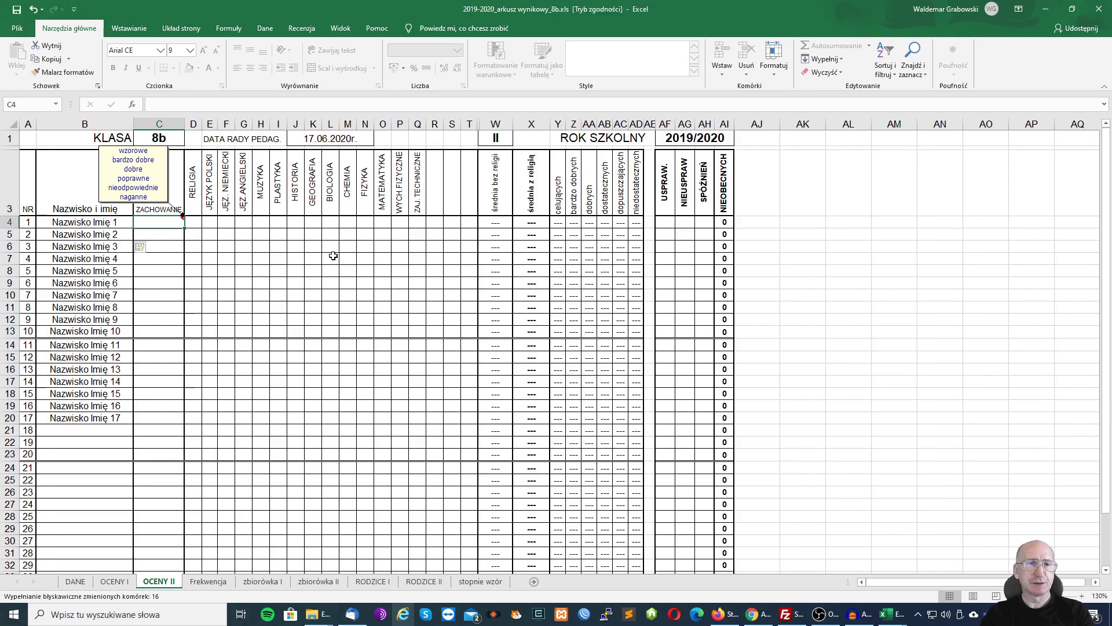
# Give student 1 behaviour grade wzorowe and student 2 bardzo dobre
pyautogui.write('wzorowe')
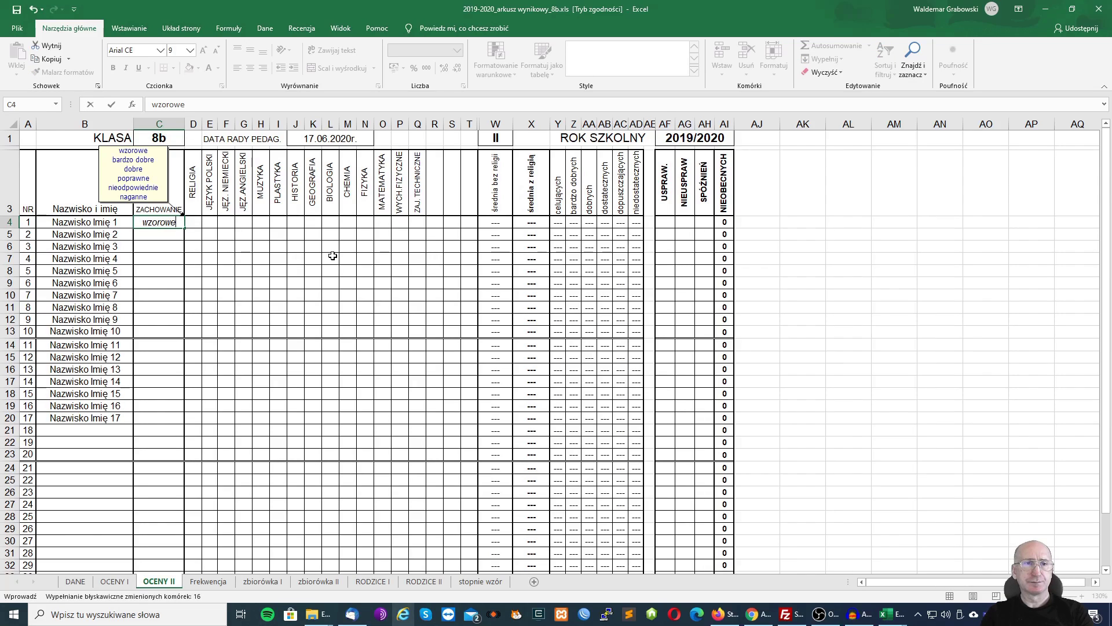
pyautogui.press('Return')
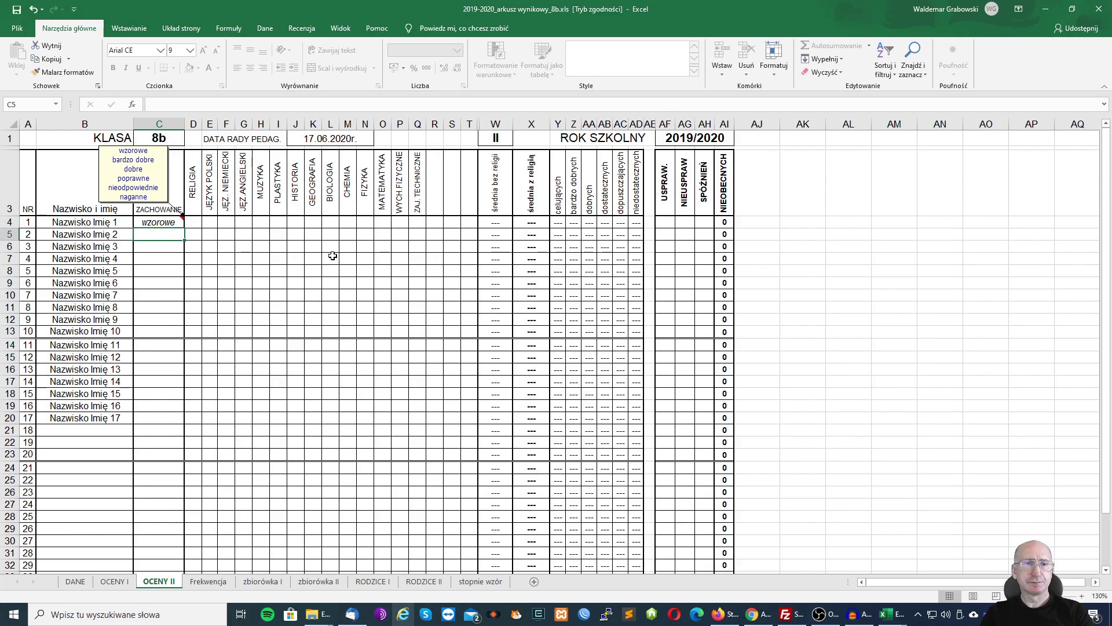
pyautogui.write('bardzo dobre')
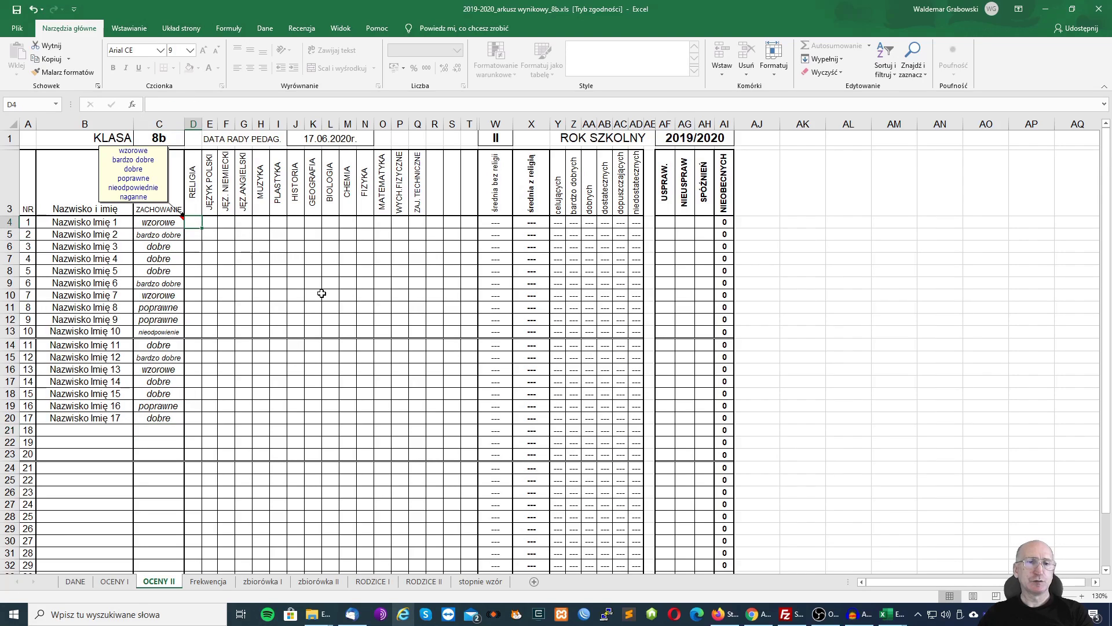
# Enter subject marks 6, 5, 5, 4, 3, 4, 5, 5, 6 down the column
pyautogui.write('6')
pyautogui.press('Return')
pyautogui.write('5')
pyautogui.press('Return')
pyautogui.write('5')
pyautogui.press('Return')
pyautogui.write('4')
pyautogui.press('Return')
pyautogui.write('3')
pyautogui.press('Return')
pyautogui.write('4')
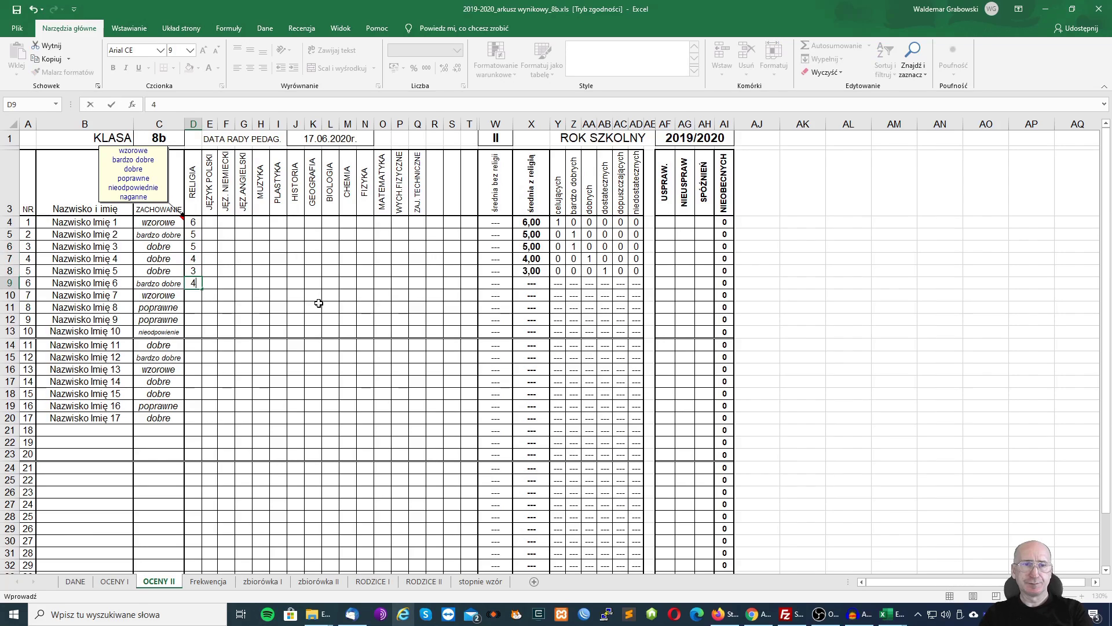
pyautogui.press('Return')
pyautogui.write('5')
pyautogui.press('Return')
pyautogui.write('5')
pyautogui.press('Return')
pyautogui.write('6')
pyautogui.press('Return')
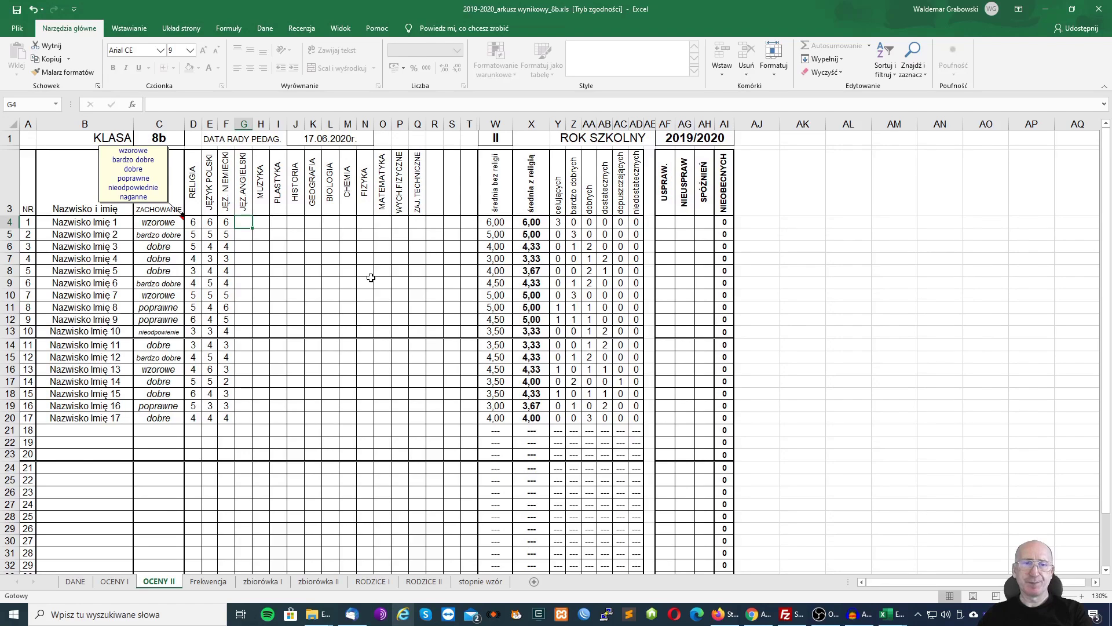
# Change student 10's behaviour grade in C13 to nieodpowiednie
pyautogui.scroll(-4, 367, 278)
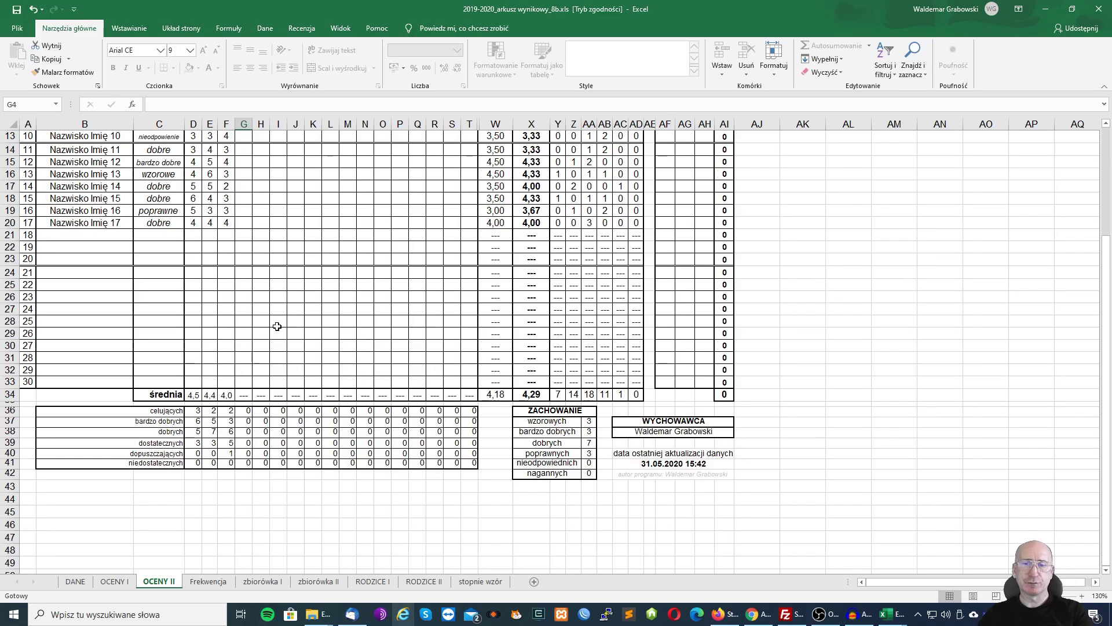
pyautogui.press('Return')
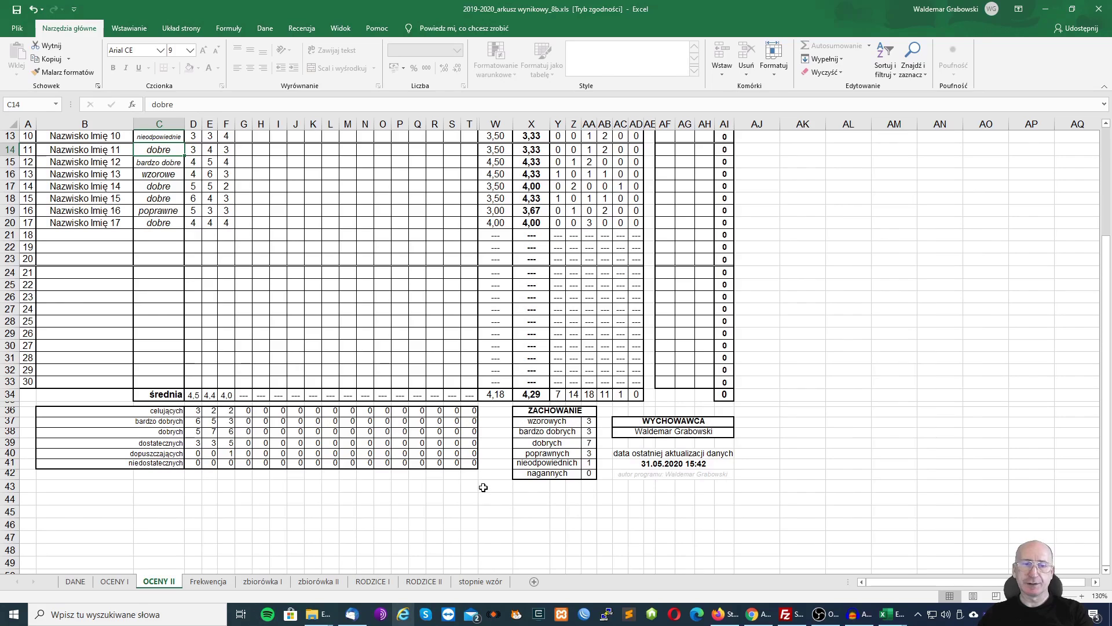
pyautogui.scroll(4, 483, 487)
pyautogui.click(665, 222)
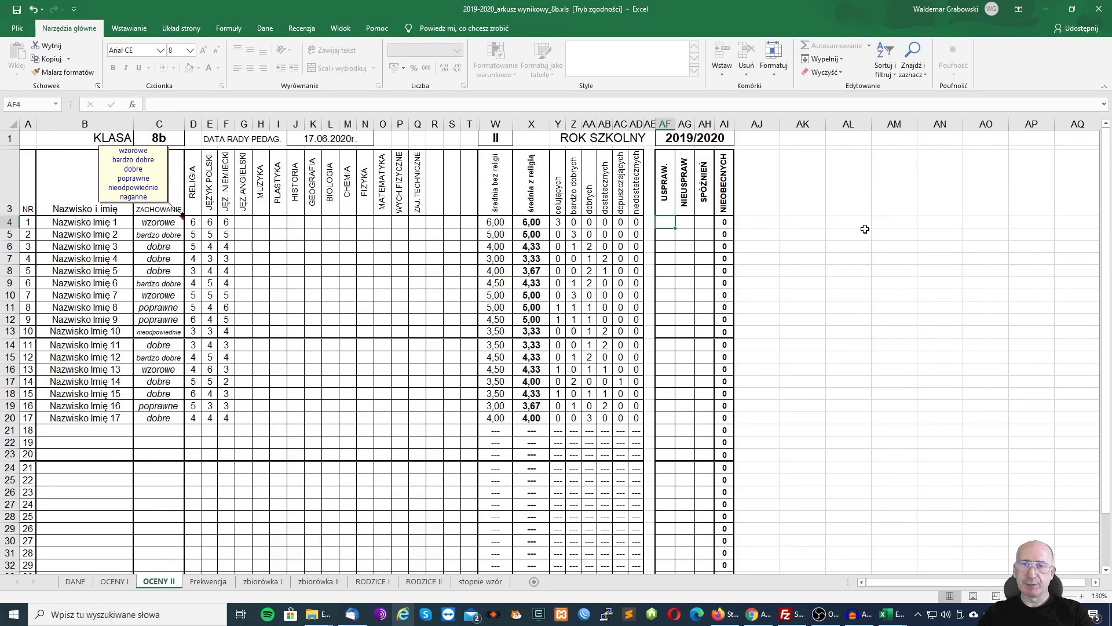
# Enter excused hours 54, 34, 22, 34 and 56 in column AF
pyautogui.write('54')
pyautogui.press('Return')
pyautogui.write('34')
pyautogui.press('Return')
pyautogui.write('22')
pyautogui.press('Return')
pyautogui.write('34')
pyautogui.press('Return')
pyautogui.write('56')
pyautogui.press('Return')
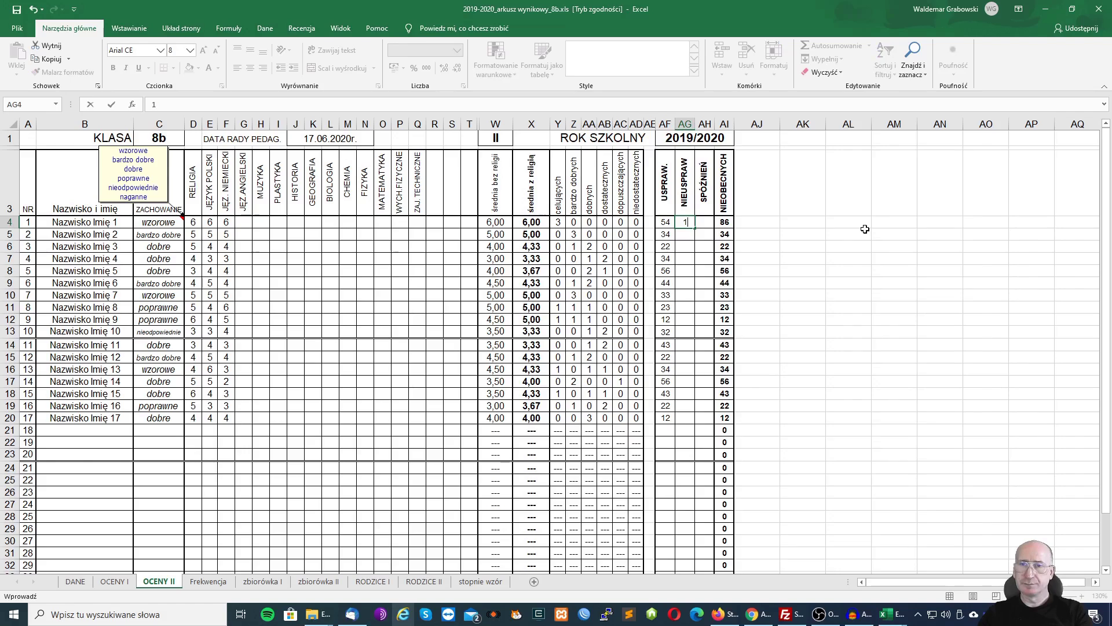
pyautogui.press('Return')
# Enter unexcused hours 2 and 3 in column AG
pyautogui.write('2')
pyautogui.press('Return')
pyautogui.write('3')
pyautogui.press('Return')
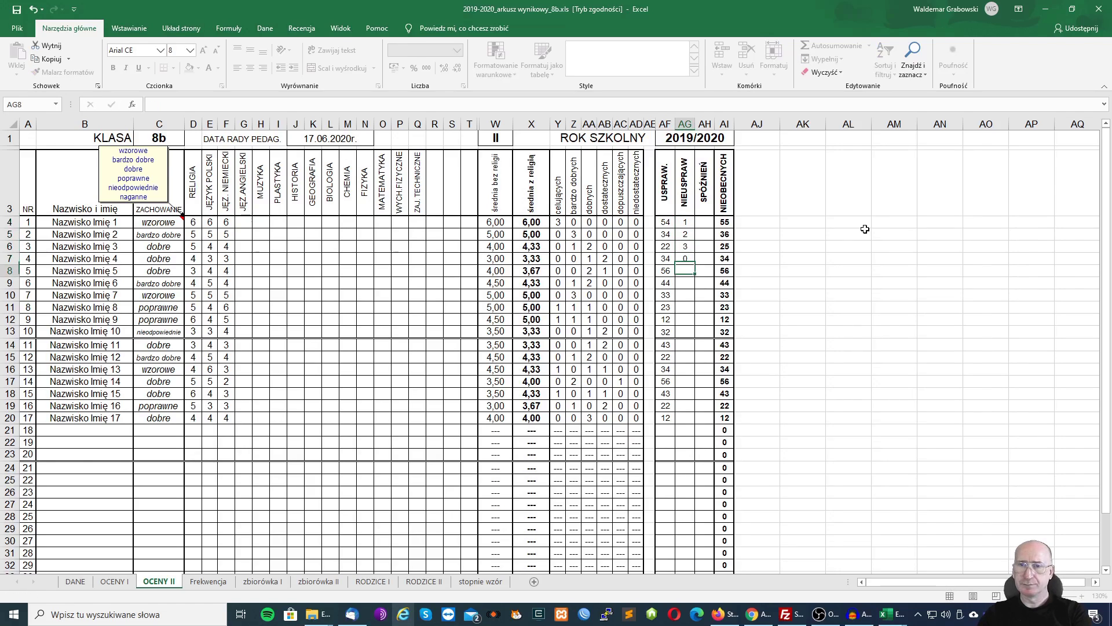
pyautogui.press('Right')
pyautogui.press('Up')
pyautogui.press('Up')
pyautogui.press('Up')
# Enter late counts 3, 4, 0 and 0 in column AH
pyautogui.write('3')
pyautogui.press('Return')
pyautogui.write('4')
pyautogui.press('Return')
pyautogui.write('0')
pyautogui.press('Return')
pyautogui.write('0')
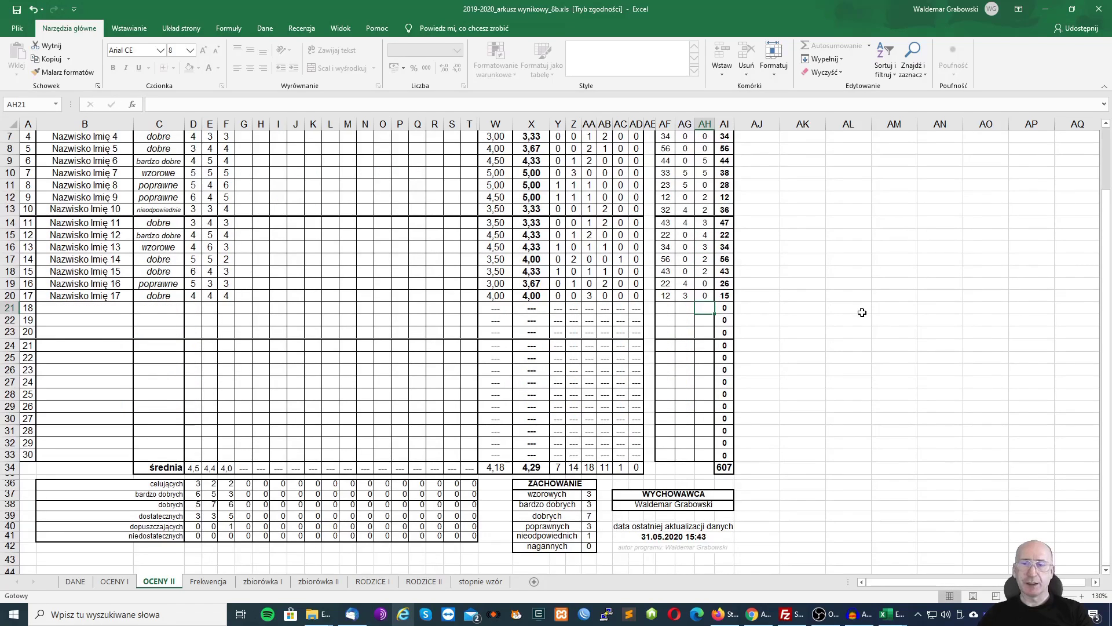
pyautogui.scroll(2, 862, 312)
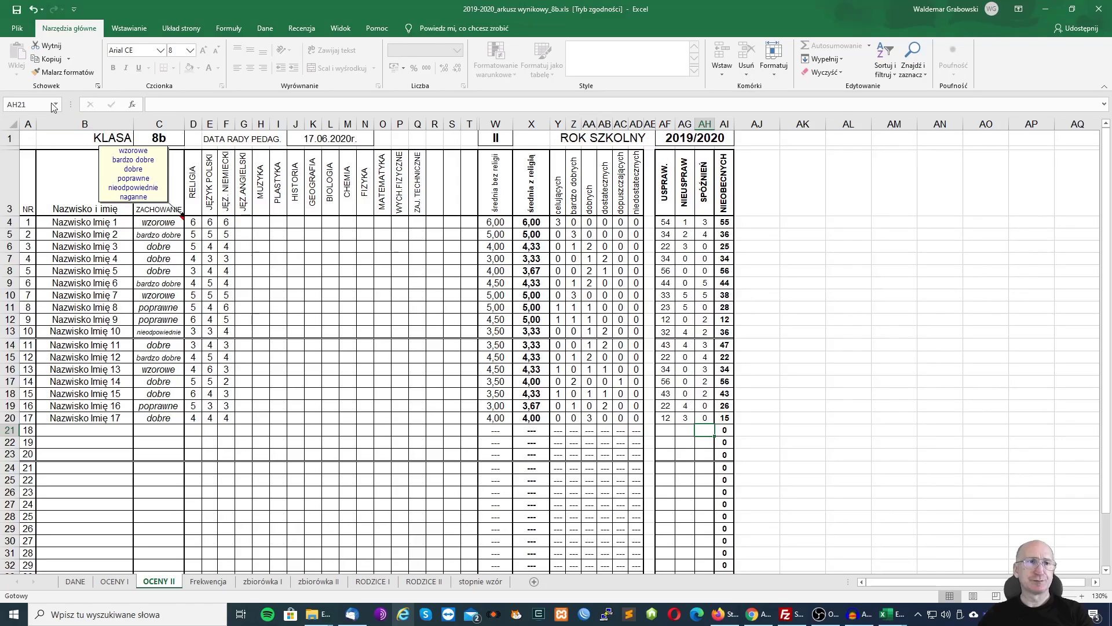
pyautogui.click(17, 27)
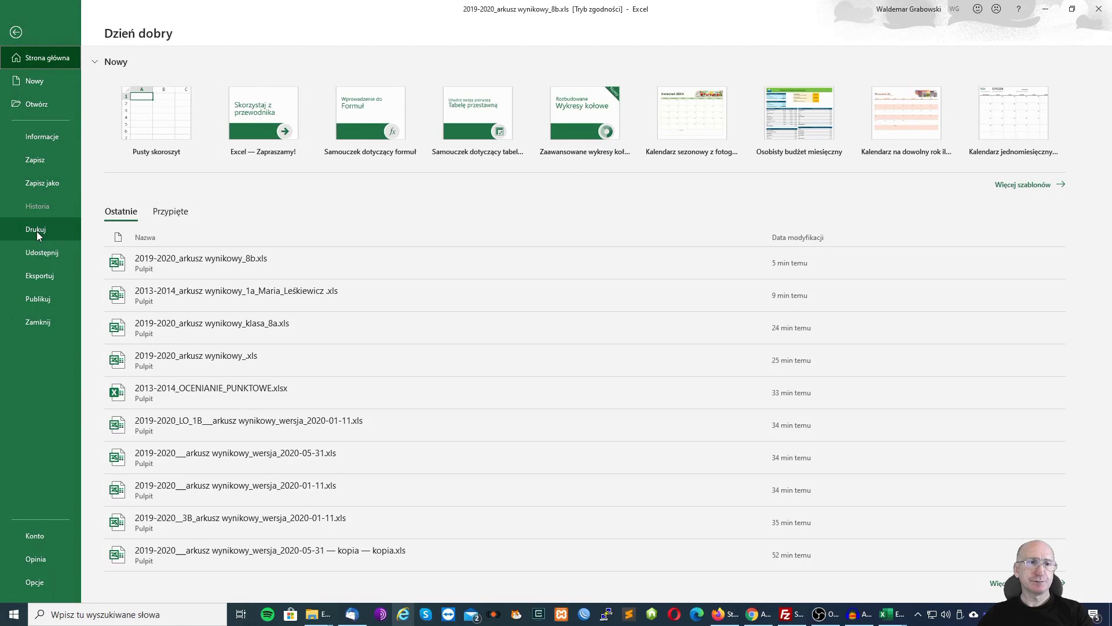
pyautogui.click(37, 231)
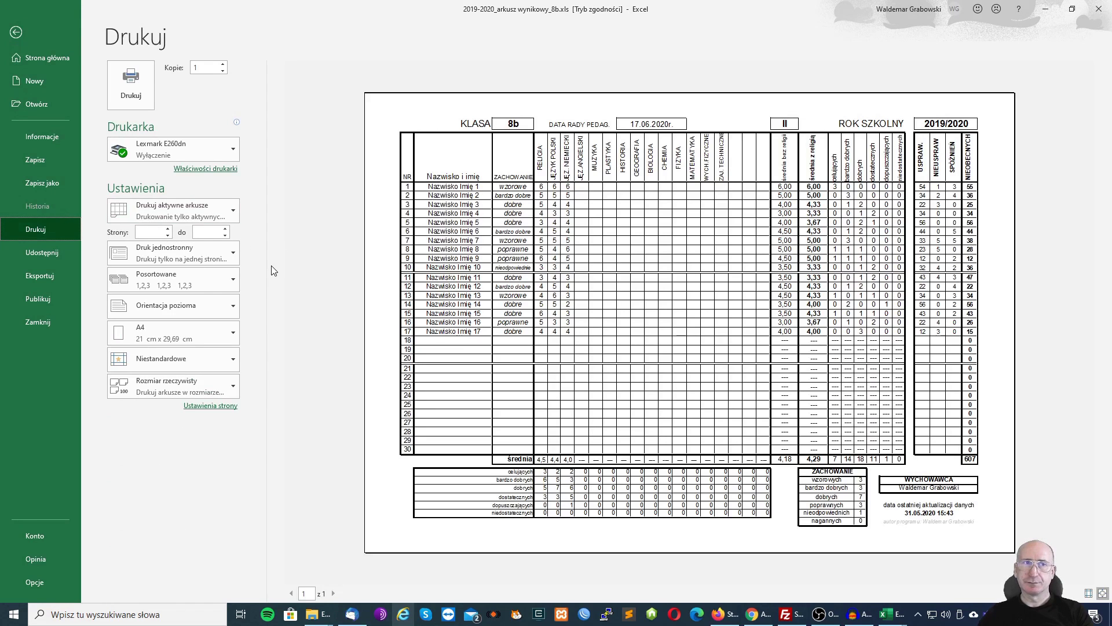
pyautogui.click(19, 33)
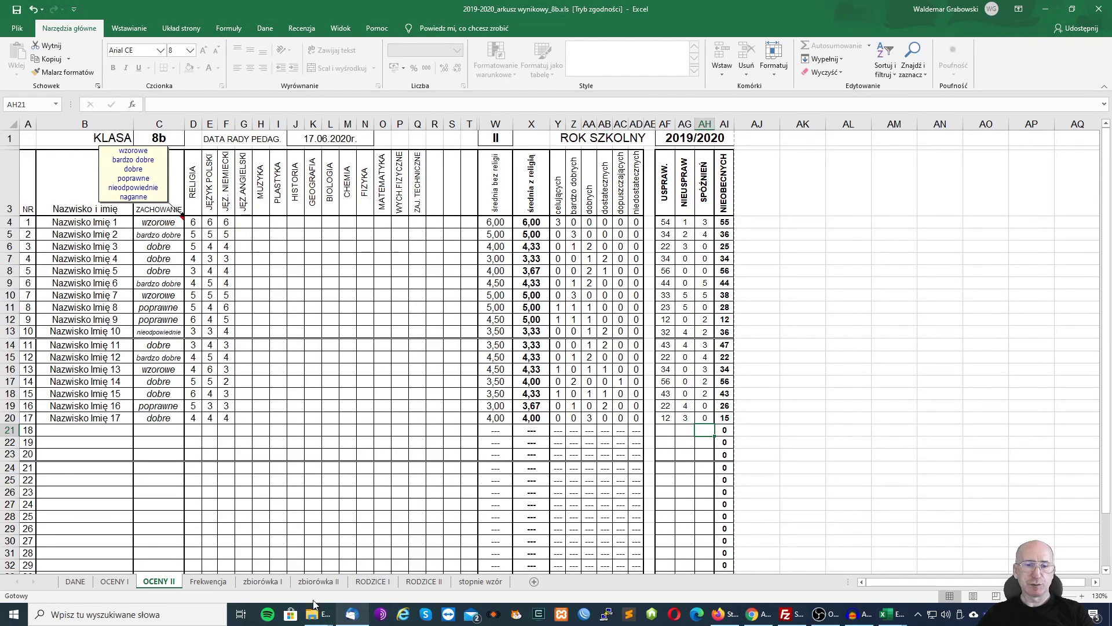
# Run the statystyki macro on zbiorówka II, giving a class average of 4,29
pyautogui.click(320, 582)
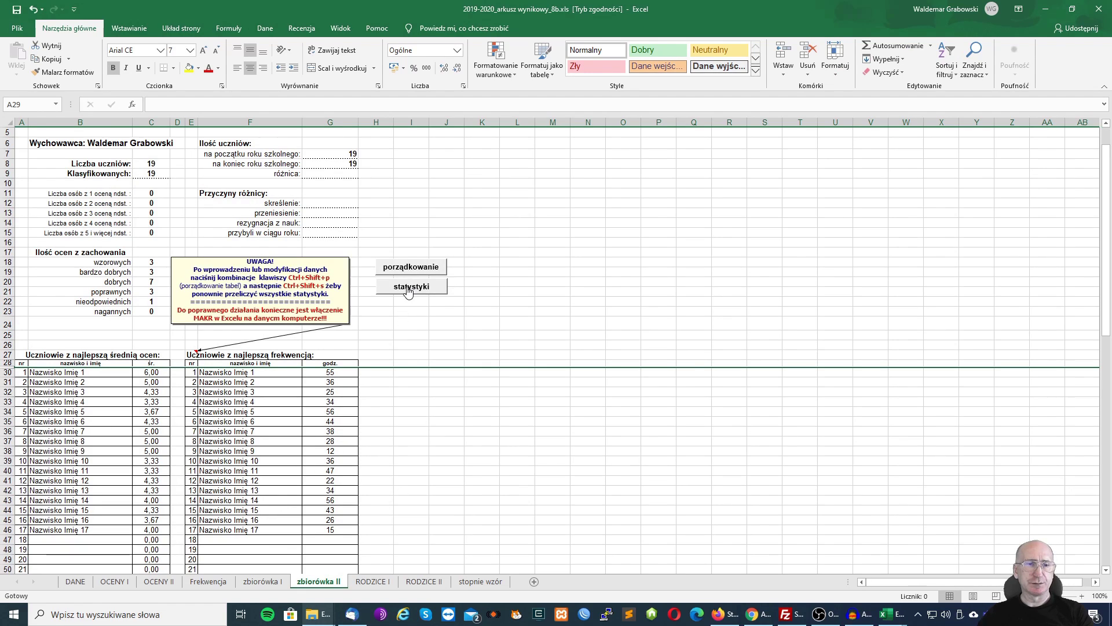
pyautogui.click(408, 289)
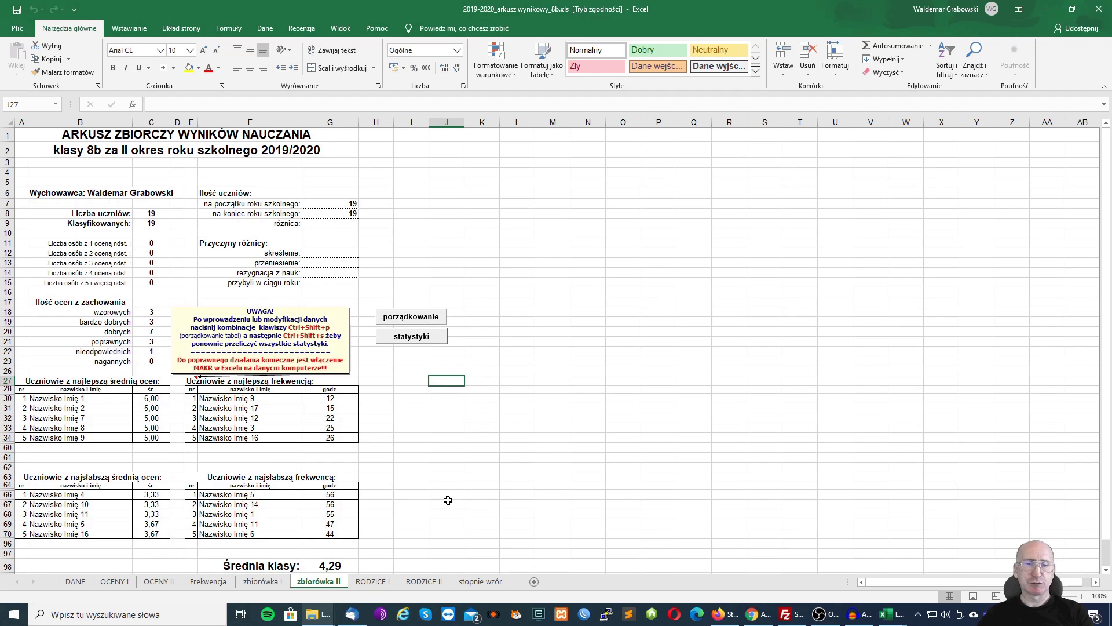
pyautogui.click(17, 29)
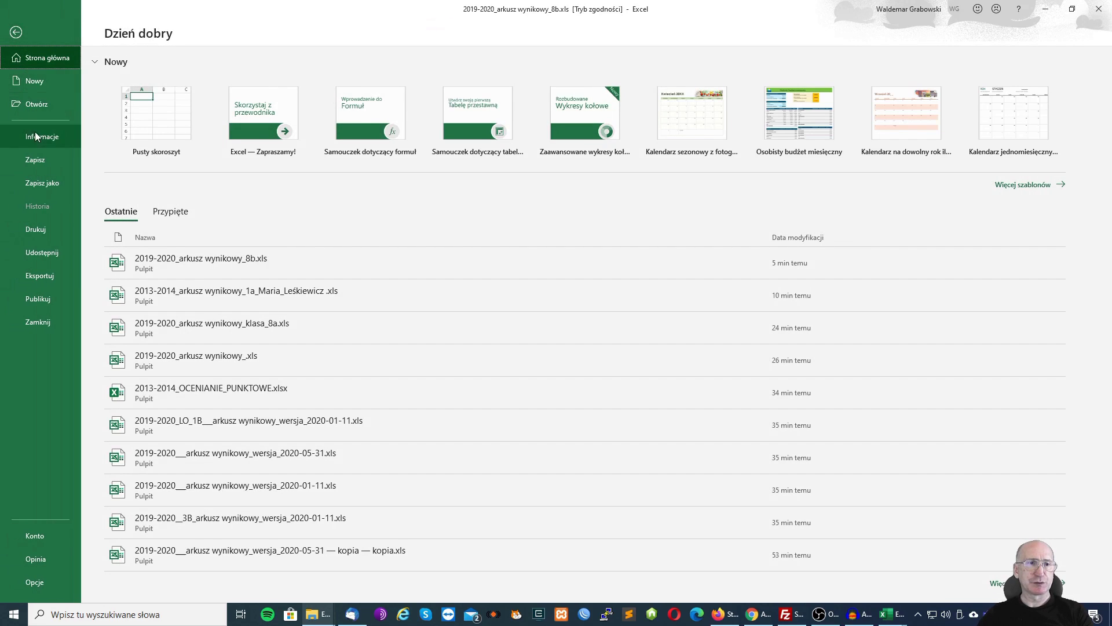
# Print-preview the one-page zbiorówka II summary, then show the RODZICE II parent cards
pyautogui.click(32, 225)
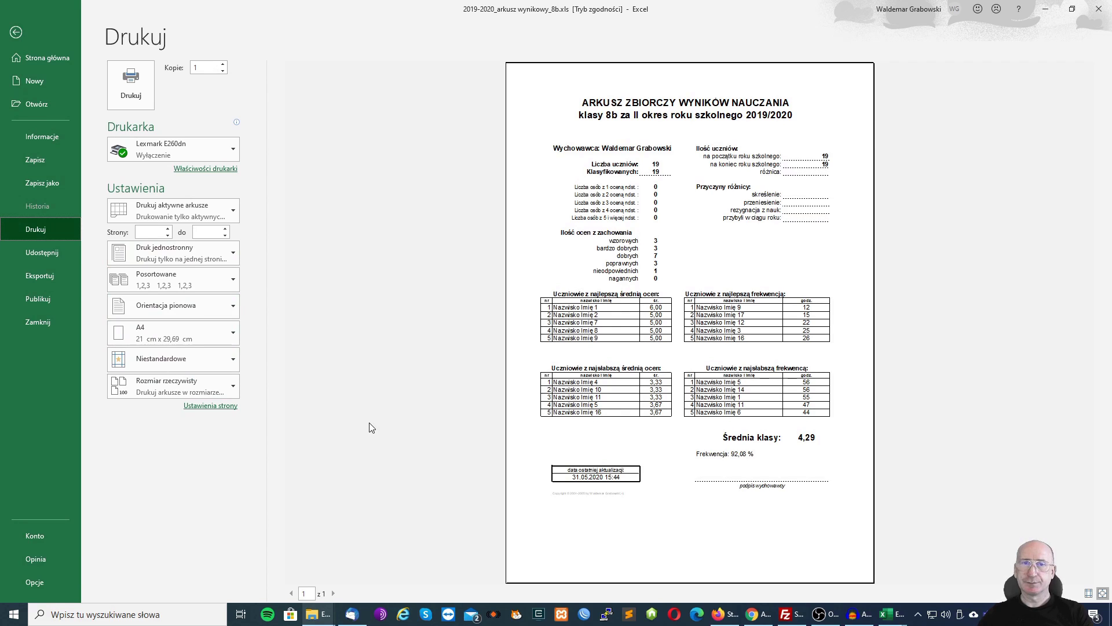
pyautogui.click(16, 33)
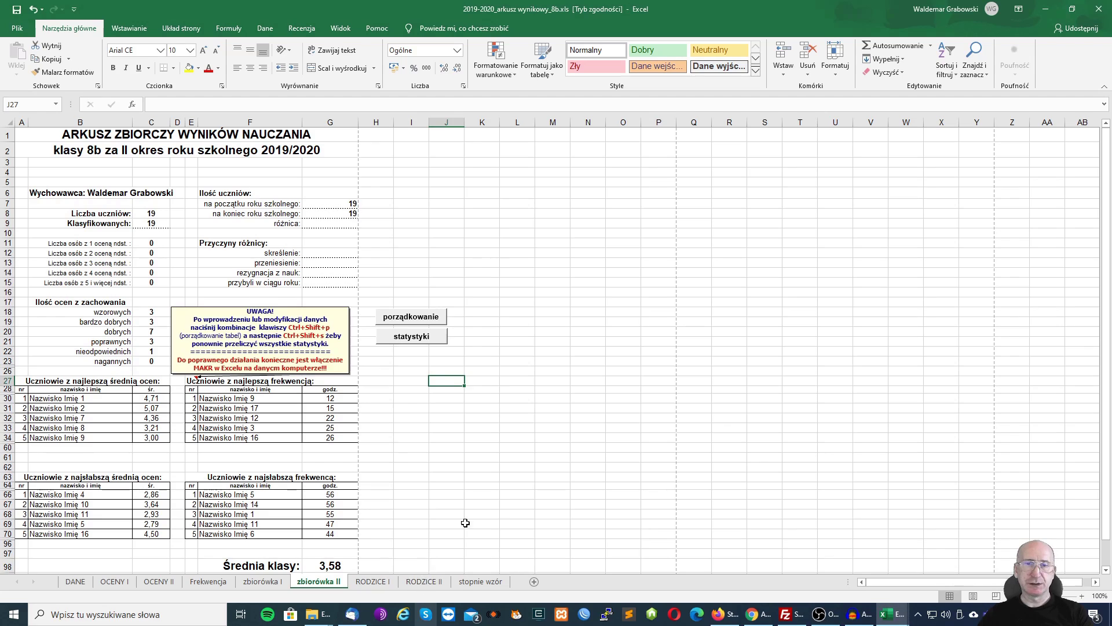
pyautogui.click(424, 581)
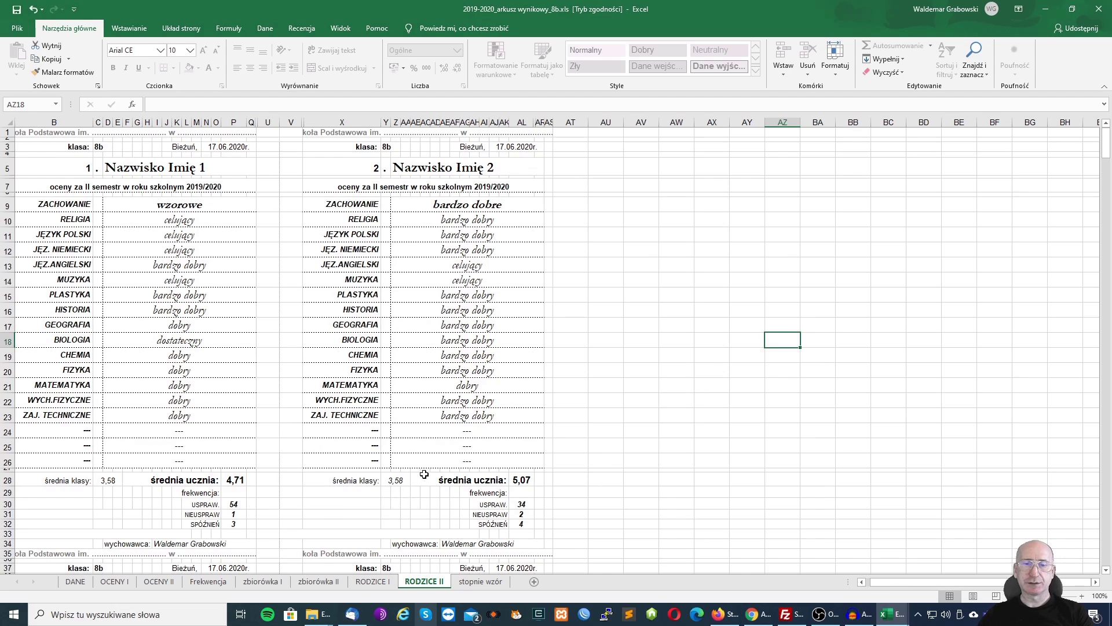
# Page through the 15-page, two-cards-per-page print preview of the RODZICE II parent reports
pyautogui.click(16, 27)
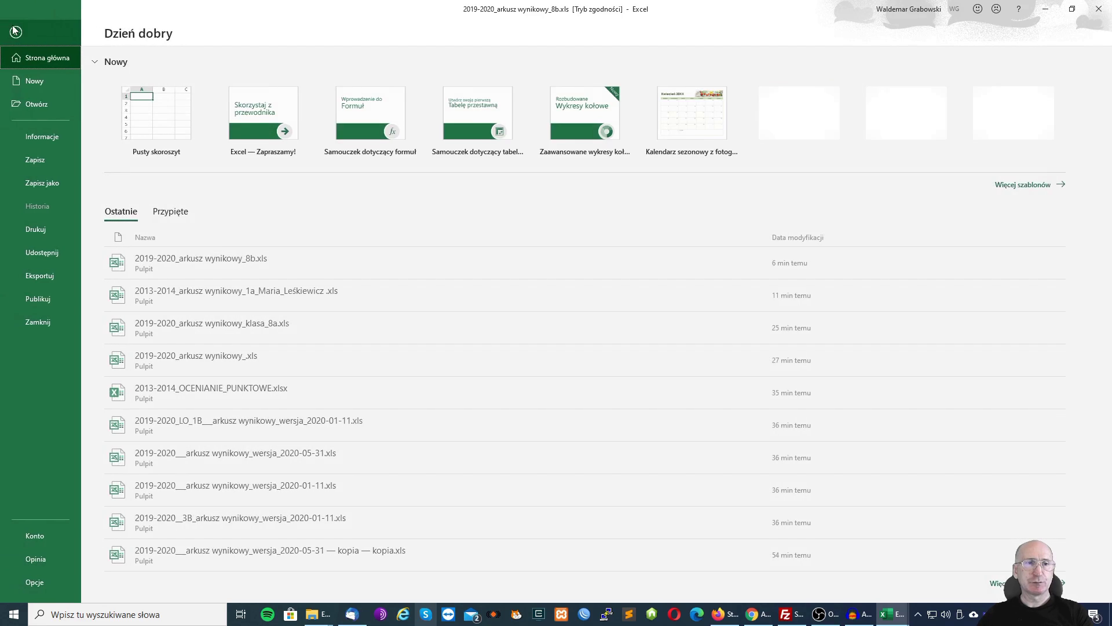
pyautogui.click(32, 226)
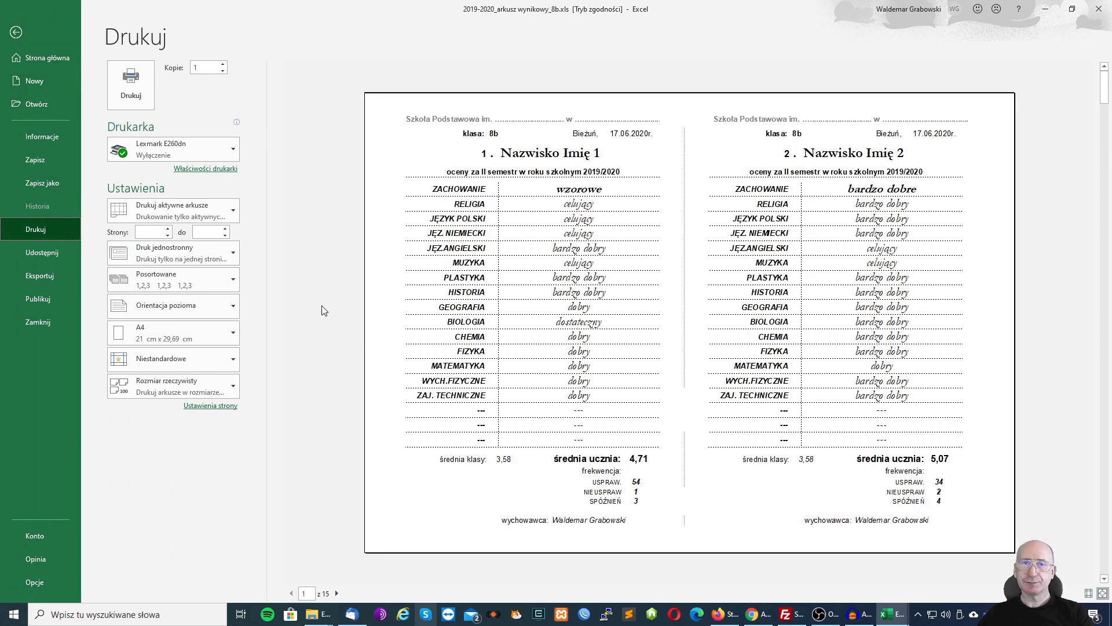
pyautogui.scroll(-3, 322, 313)
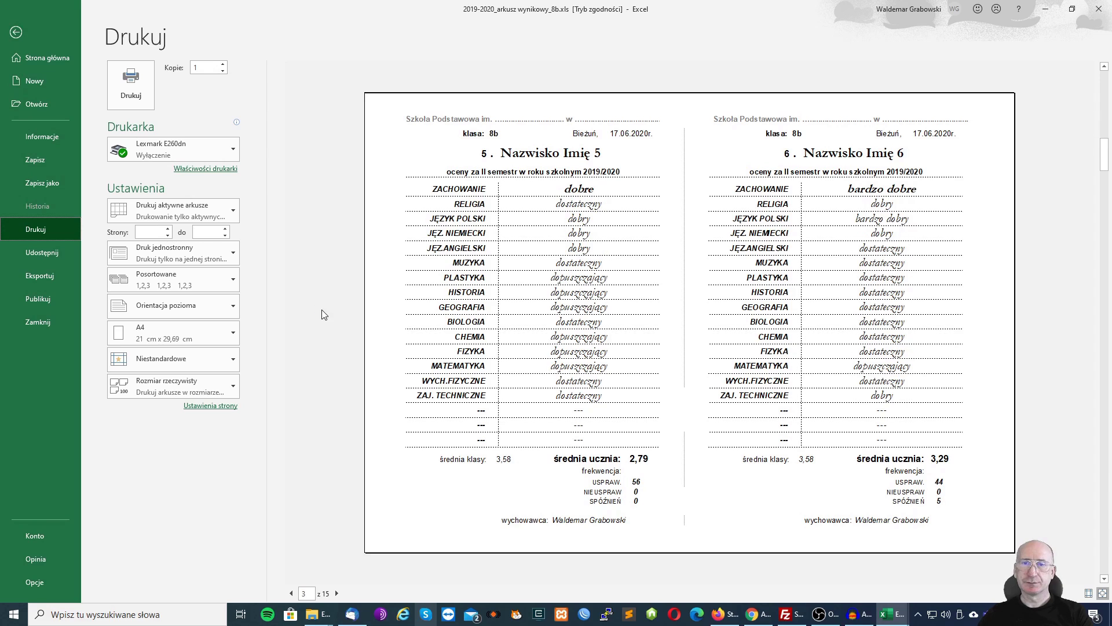
pyautogui.scroll(-3, 322, 310)
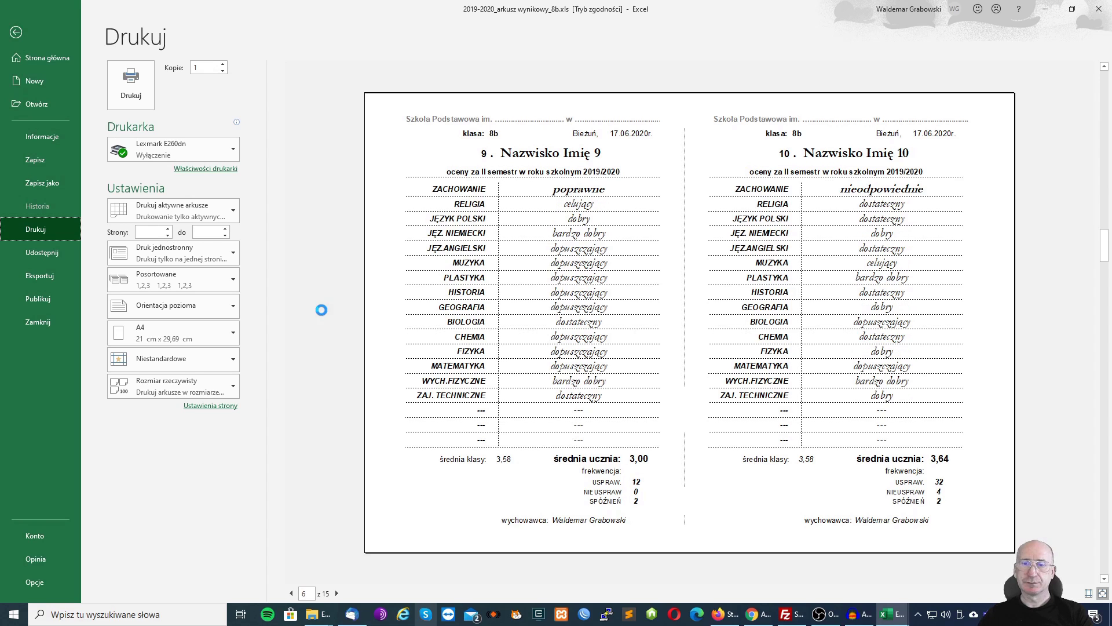
pyautogui.scroll(4, 321, 311)
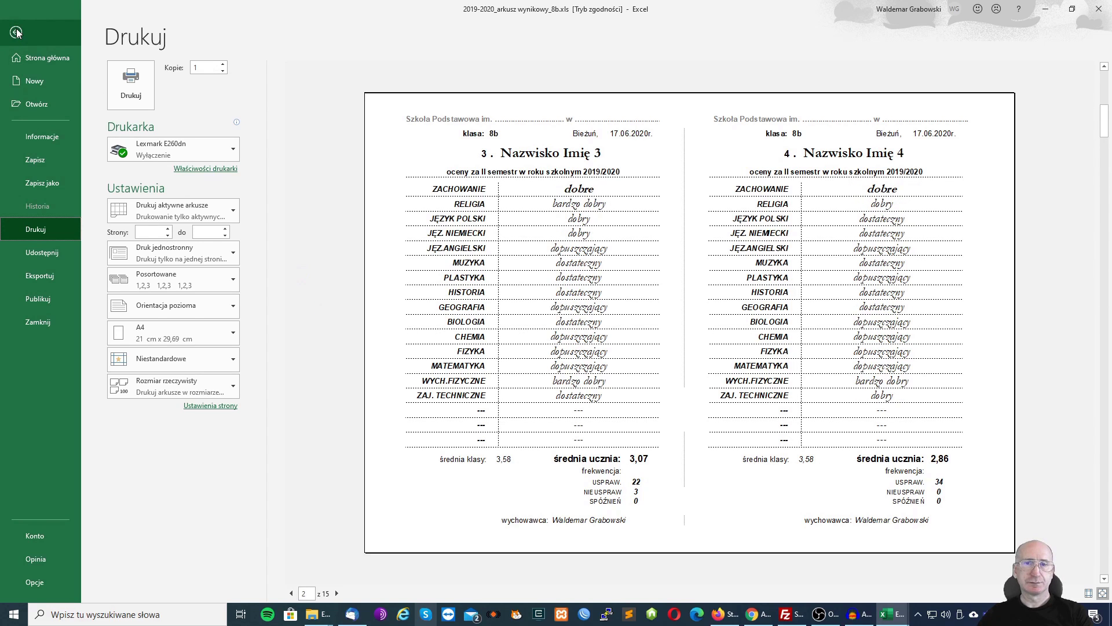
pyautogui.click(16, 33)
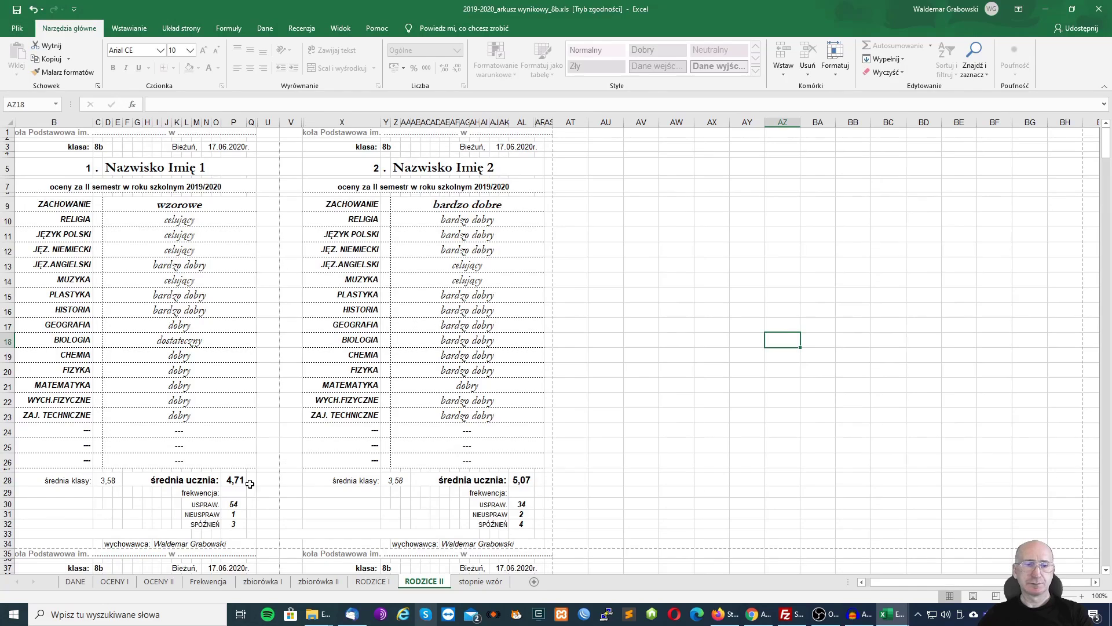
pyautogui.click(155, 581)
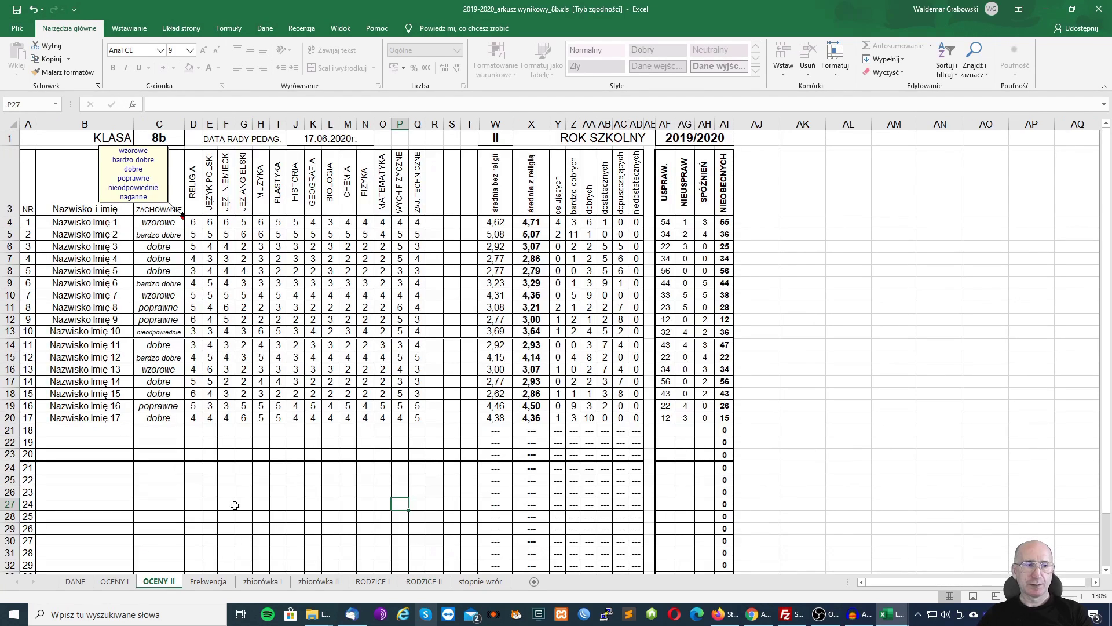